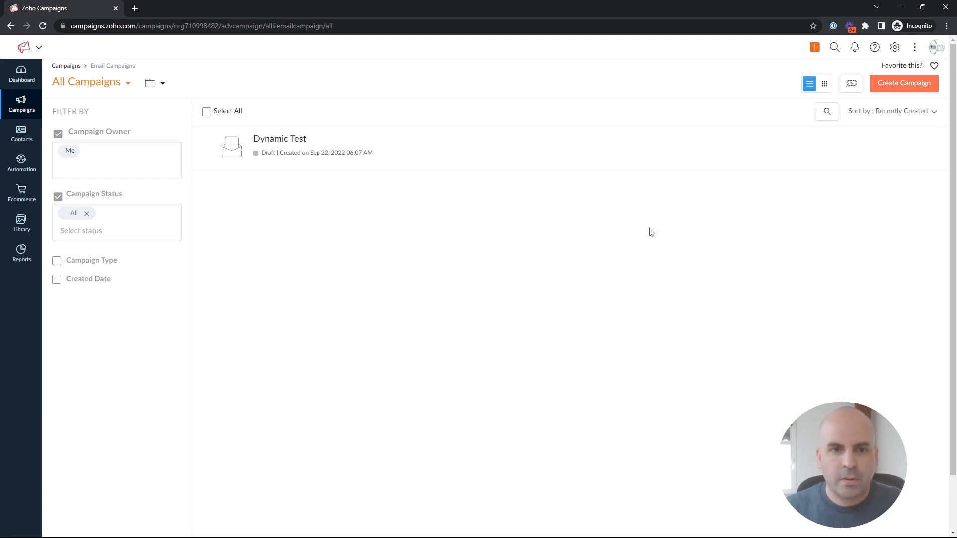
Create a regular email campaign named "Internal Notification" with the Marketing topic
{"action": "left_click", "coordinate": [901, 85]}
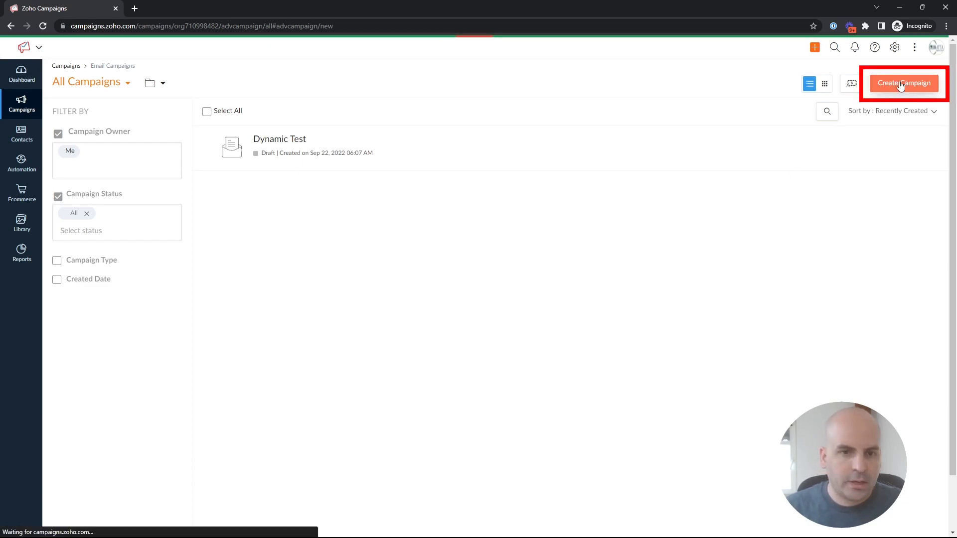
{"action": "left_click", "coordinate": [184, 254]}
{"action": "left_click", "coordinate": [487, 95]}
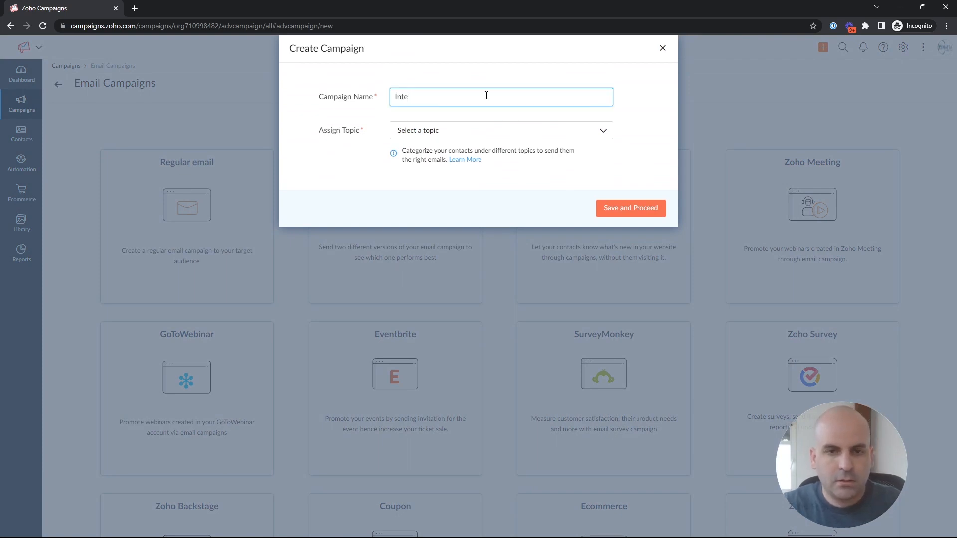
{"action": "type", "text": "Internal Notification"}
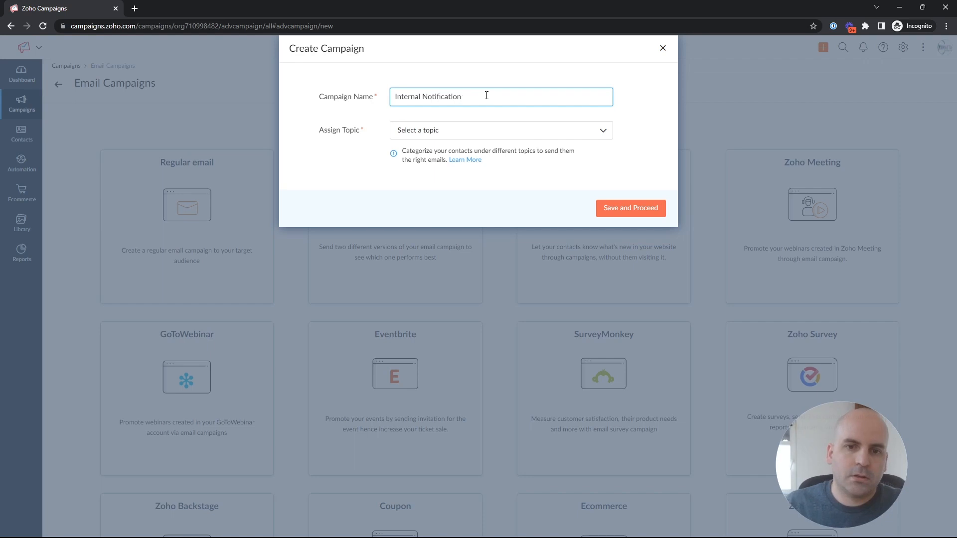
{"action": "left_click", "coordinate": [503, 130]}
{"action": "left_click", "coordinate": [491, 165]}
{"action": "left_click", "coordinate": [631, 209]}
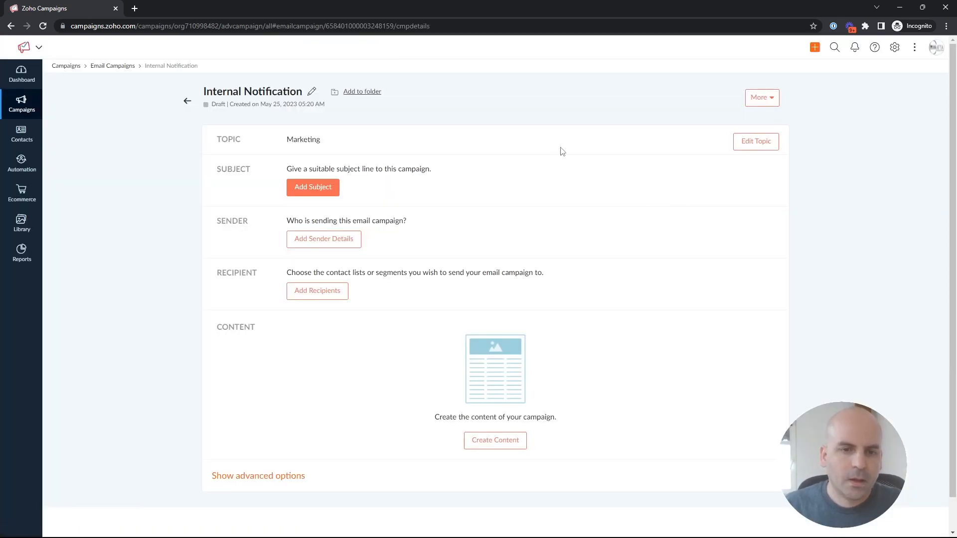
Configure the campaign's response actions so that an Email click triggers the "Add to a list" action
{"action": "scroll", "coordinate": [588, 306], "scroll_direction": "down", "scroll_amount": 1}
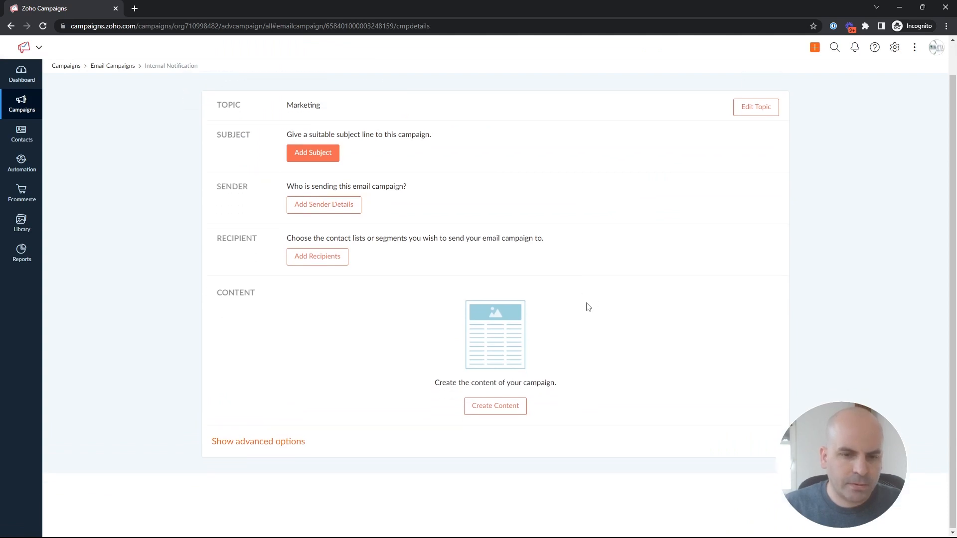
{"action": "left_click", "coordinate": [292, 441]}
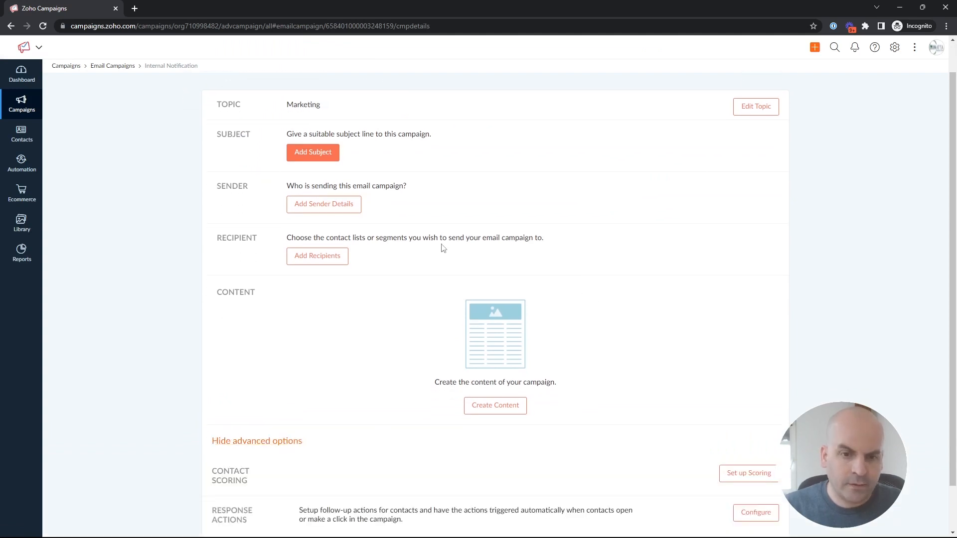
{"action": "scroll", "coordinate": [424, 279], "scroll_direction": "down", "scroll_amount": 1}
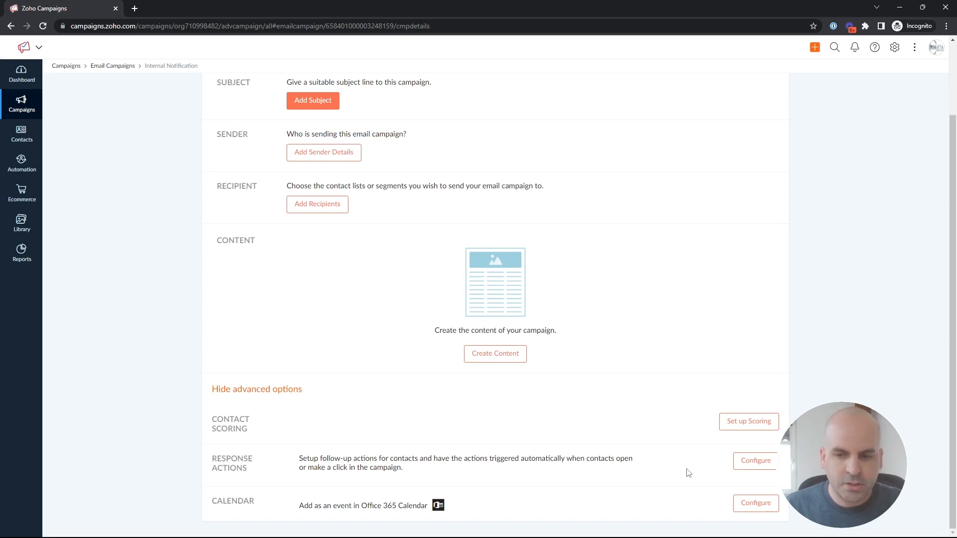
{"action": "left_click", "coordinate": [750, 464]}
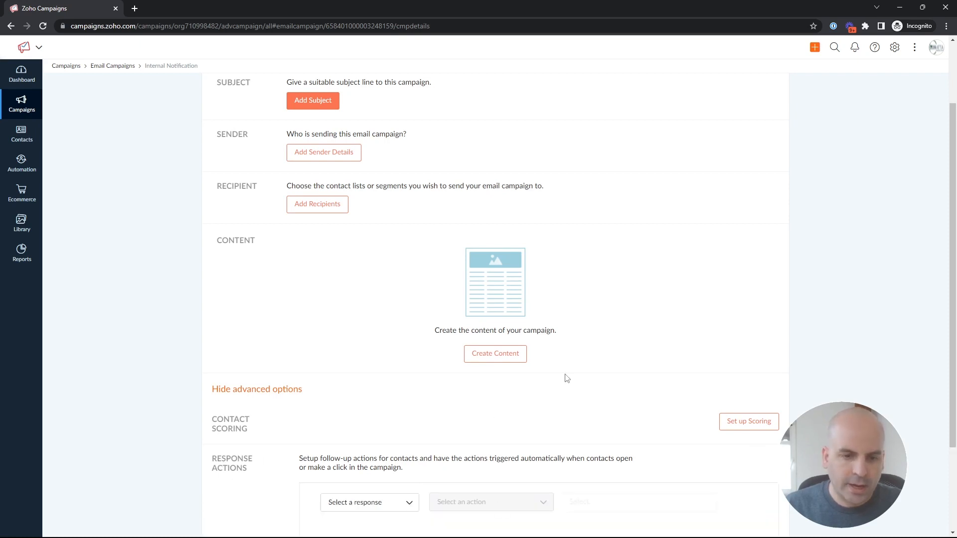
{"action": "scroll", "coordinate": [567, 378], "scroll_direction": "down", "scroll_amount": 3}
{"action": "left_click", "coordinate": [375, 383]}
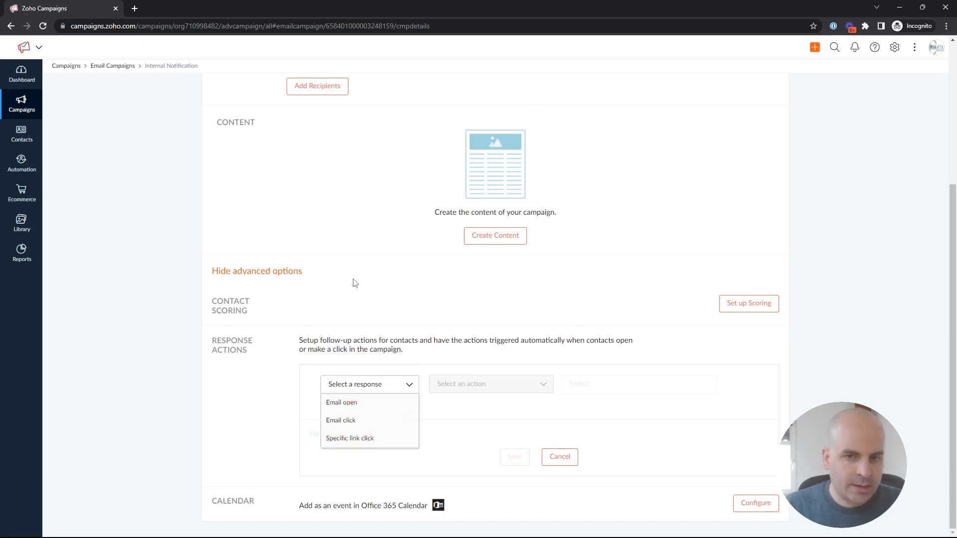
{"action": "left_click", "coordinate": [374, 423]}
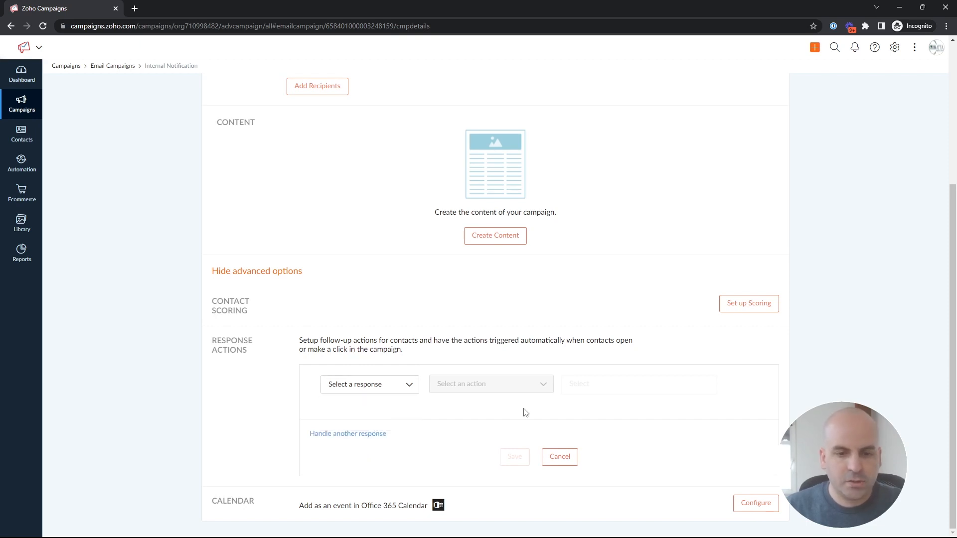
{"action": "left_click", "coordinate": [517, 389]}
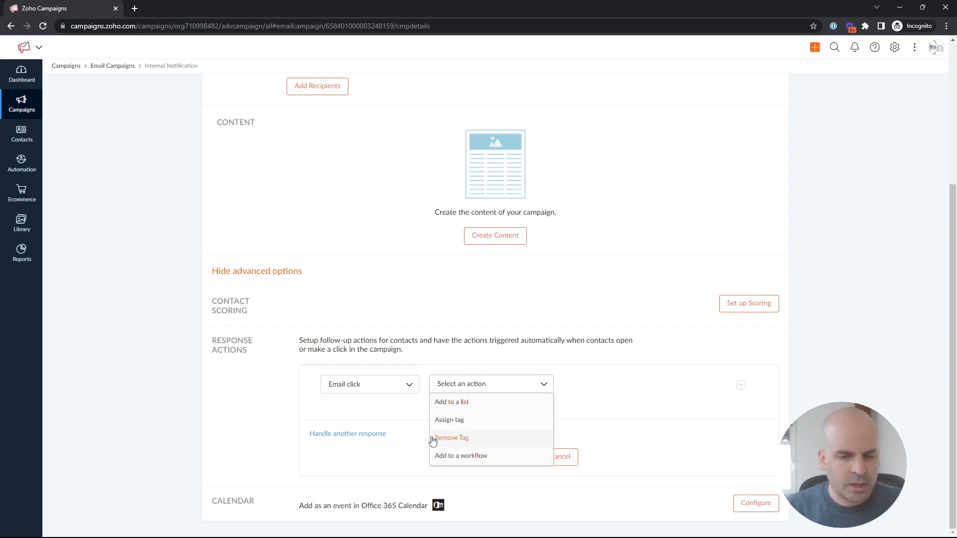
{"action": "left_click", "coordinate": [480, 408]}
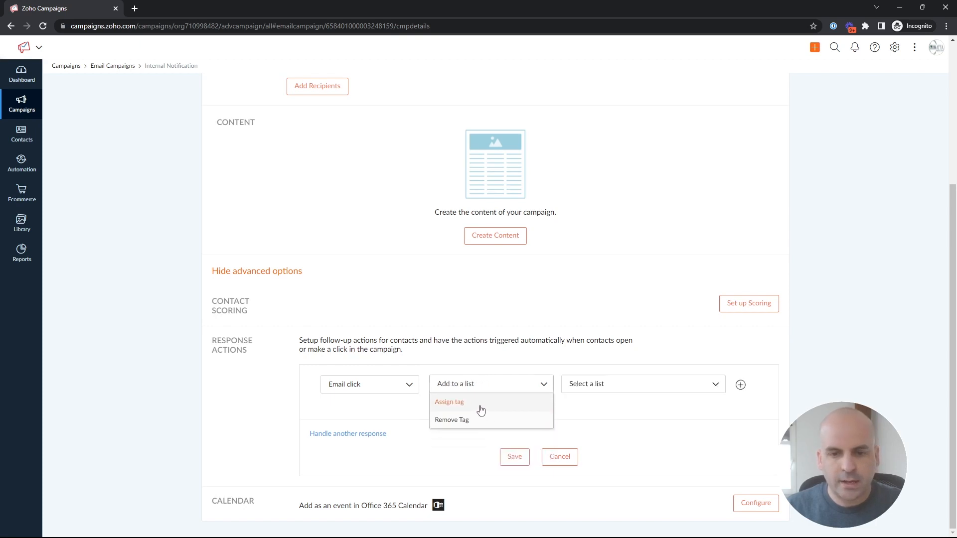
Create the mailing list "Showed Interest In Campaign Click" as the target of the email click action and save the response action
{"action": "left_click", "coordinate": [621, 390]}
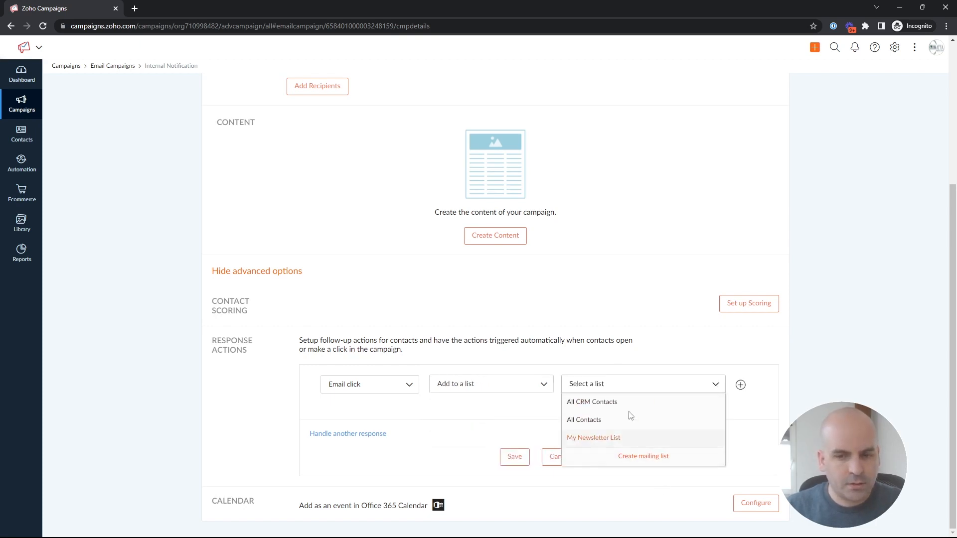
{"action": "left_click", "coordinate": [656, 459]}
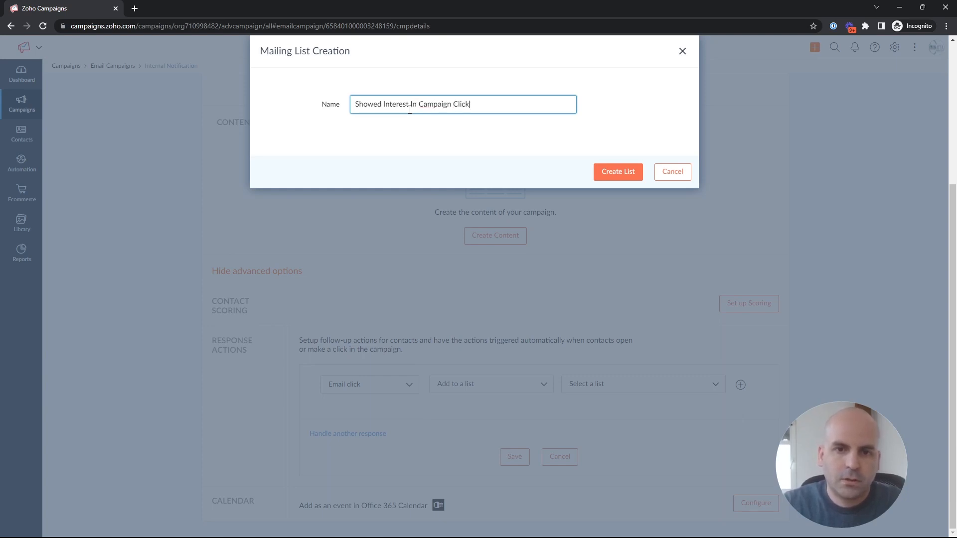
{"action": "left_click", "coordinate": [627, 174]}
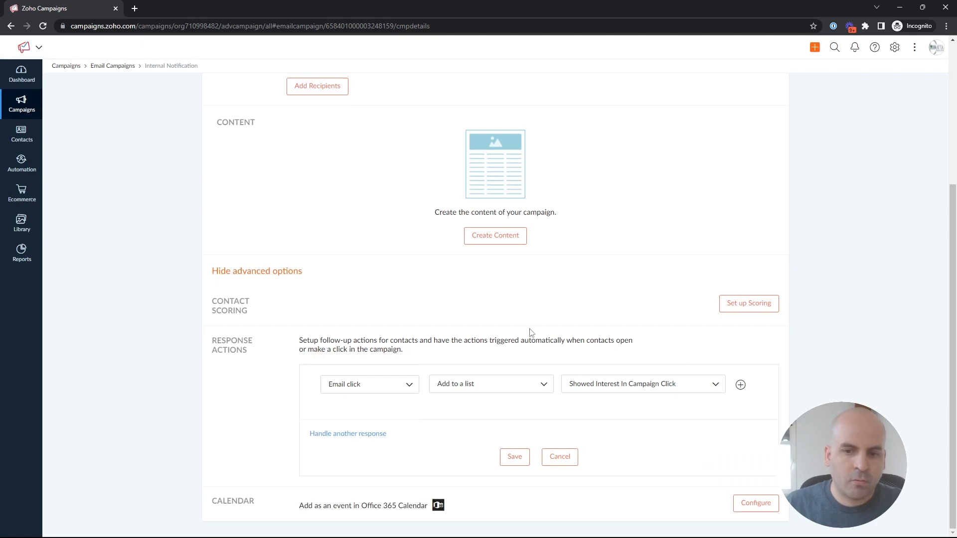
{"action": "left_click", "coordinate": [522, 457]}
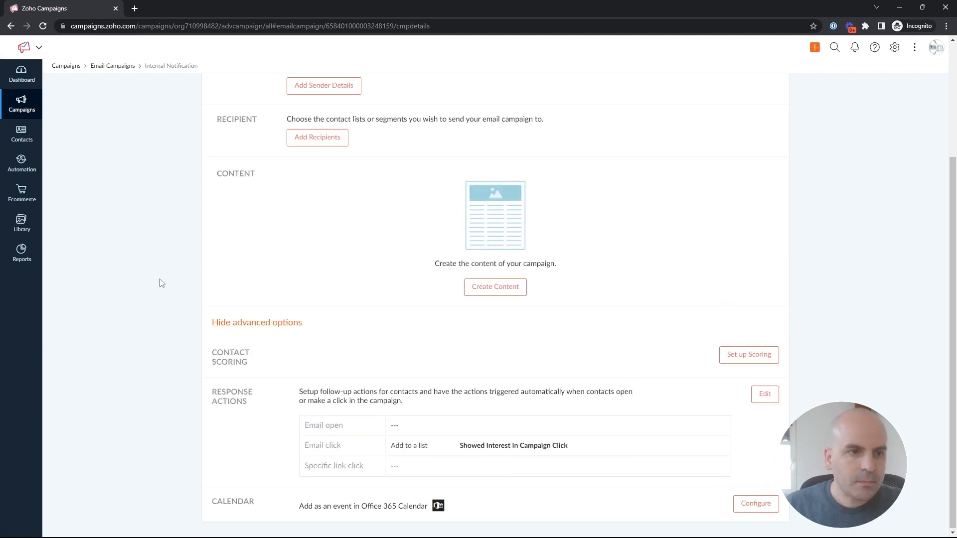
View the contacts' mailing lists to check for the new list
{"action": "mouse_move", "coordinate": [24, 135]}
{"action": "left_click", "coordinate": [70, 153]}
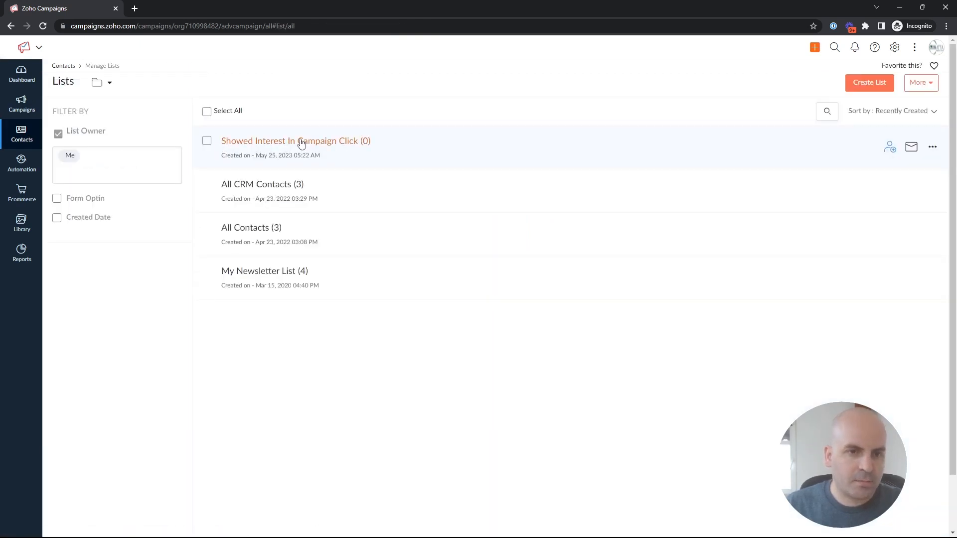
Create a custom automation workflow named "Showed Interest List Internal Notification"
{"action": "left_click", "coordinate": [22, 164]}
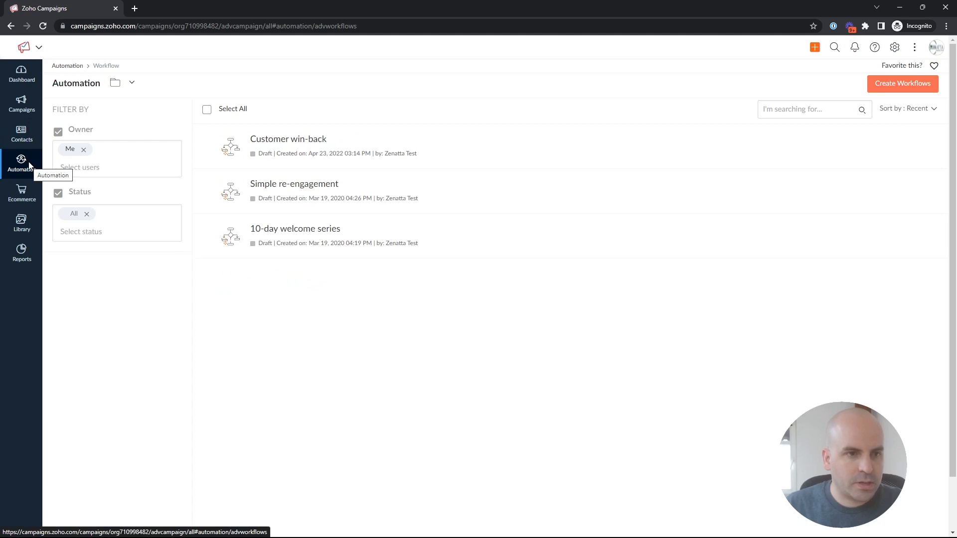
{"action": "left_click", "coordinate": [883, 86]}
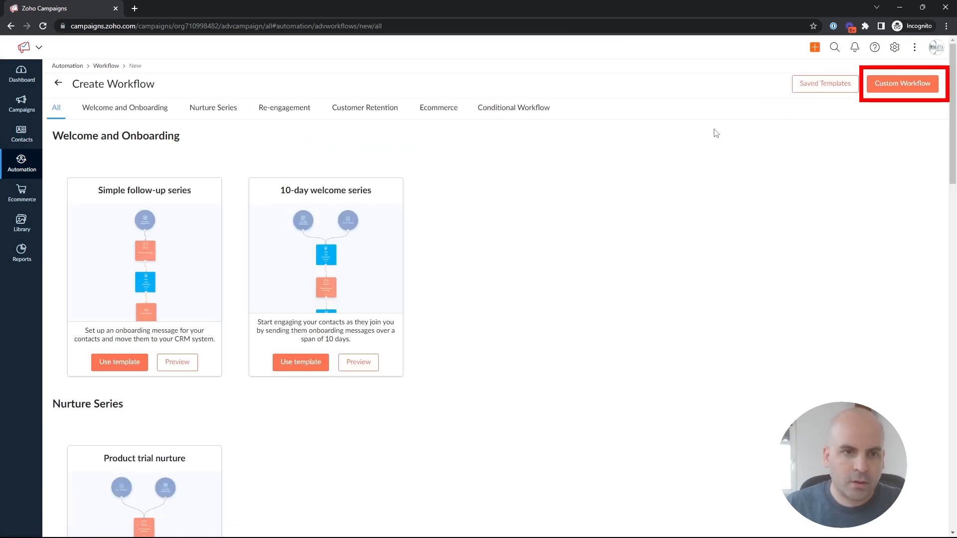
{"action": "left_click", "coordinate": [914, 87]}
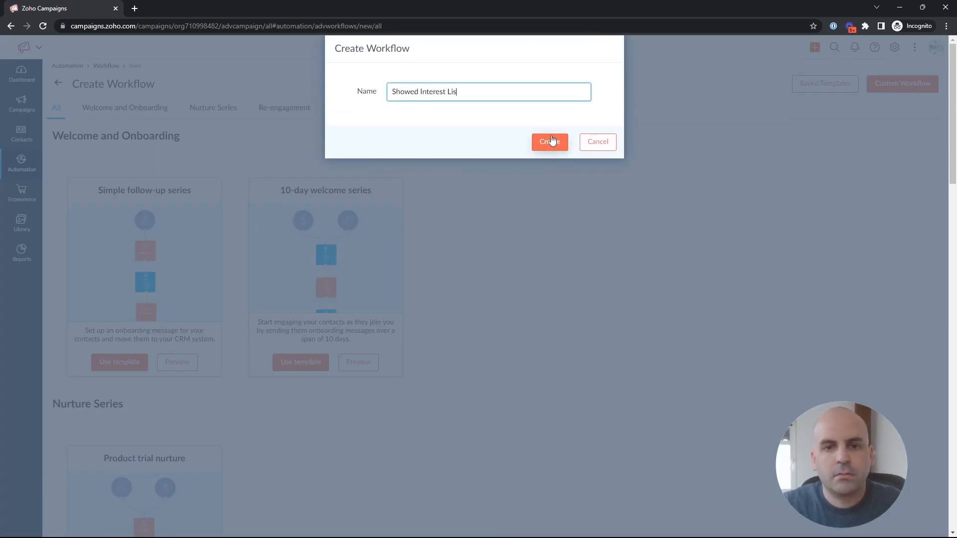
{"action": "type", "text": "Showed Interest List Internal Notification"}
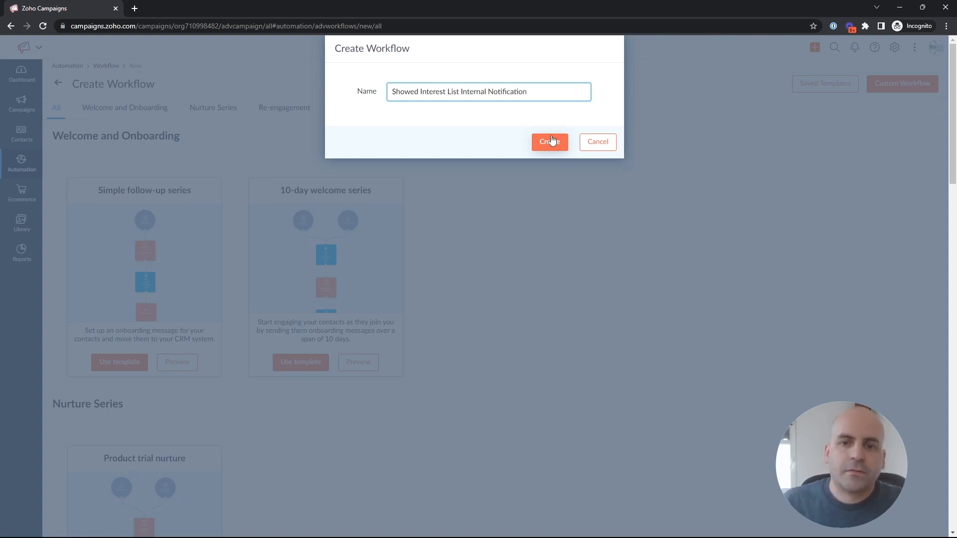
{"action": "left_click", "coordinate": [551, 141]}
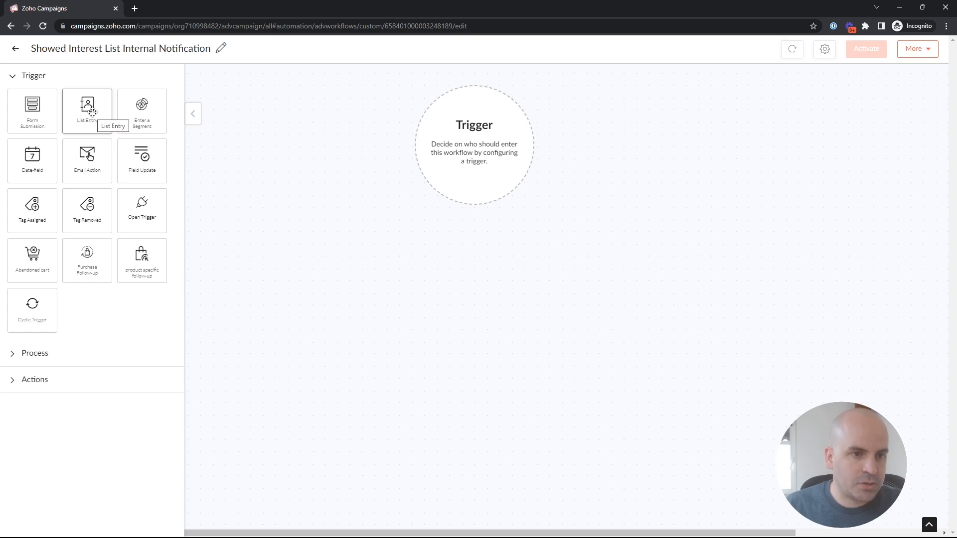
Add a List Entry trigger for existing and new contacts from the "Showed Interest In Campaign Click" list
{"action": "left_click_drag", "start_coordinate": [89, 107], "coordinate": [477, 135]}
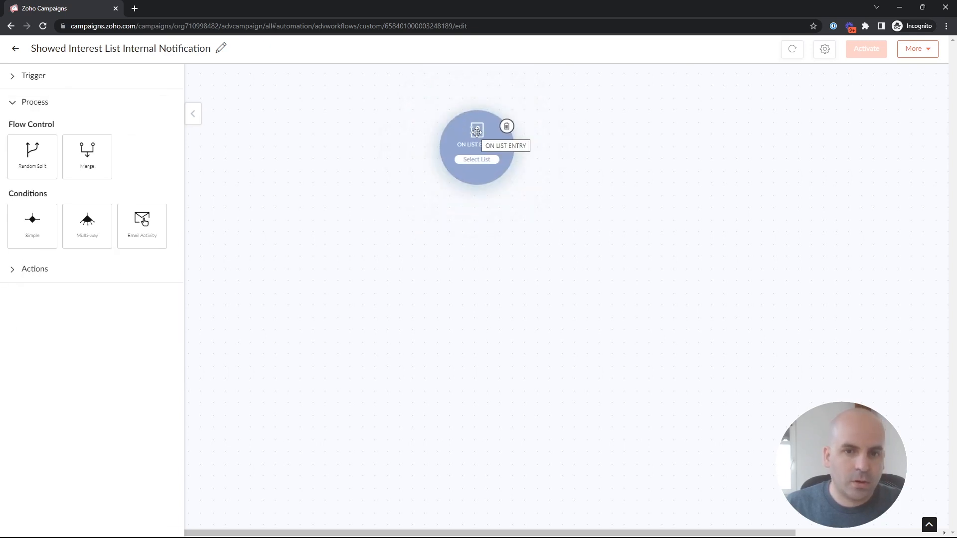
{"action": "left_click", "coordinate": [478, 164]}
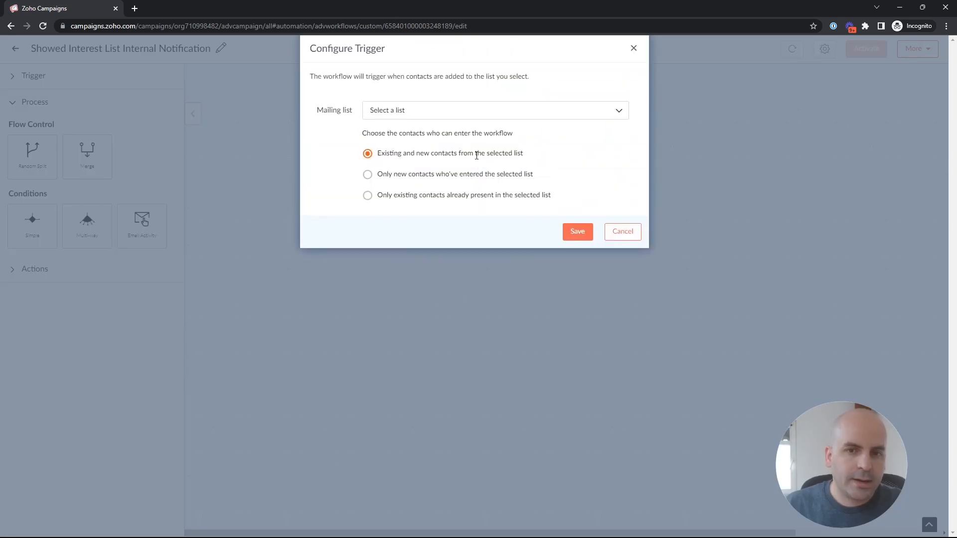
{"action": "left_click", "coordinate": [492, 117]}
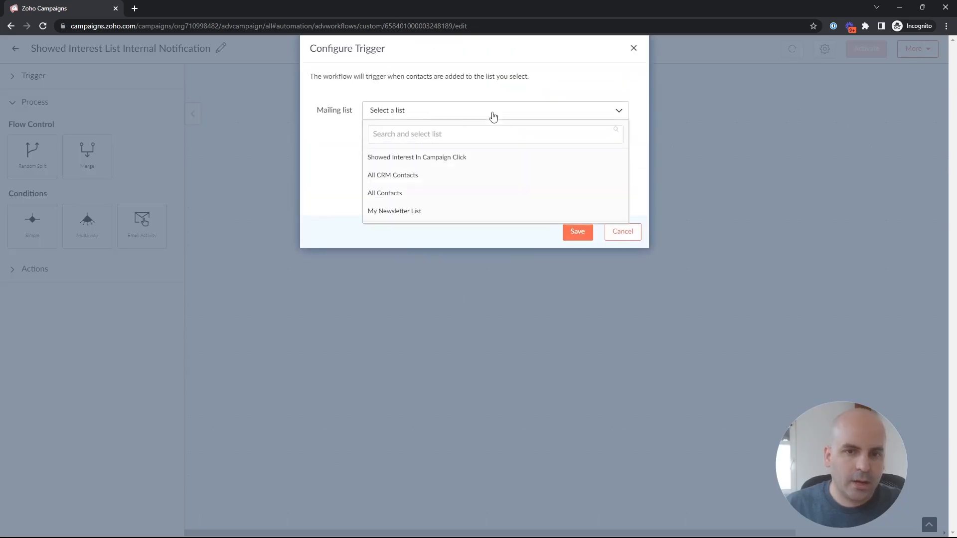
{"action": "left_click", "coordinate": [428, 158]}
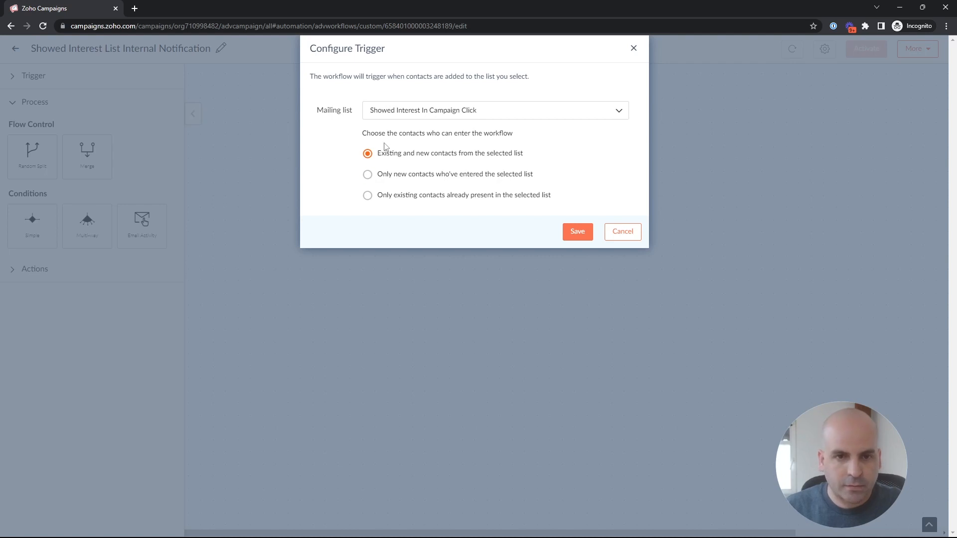
{"action": "left_click", "coordinate": [577, 232]}
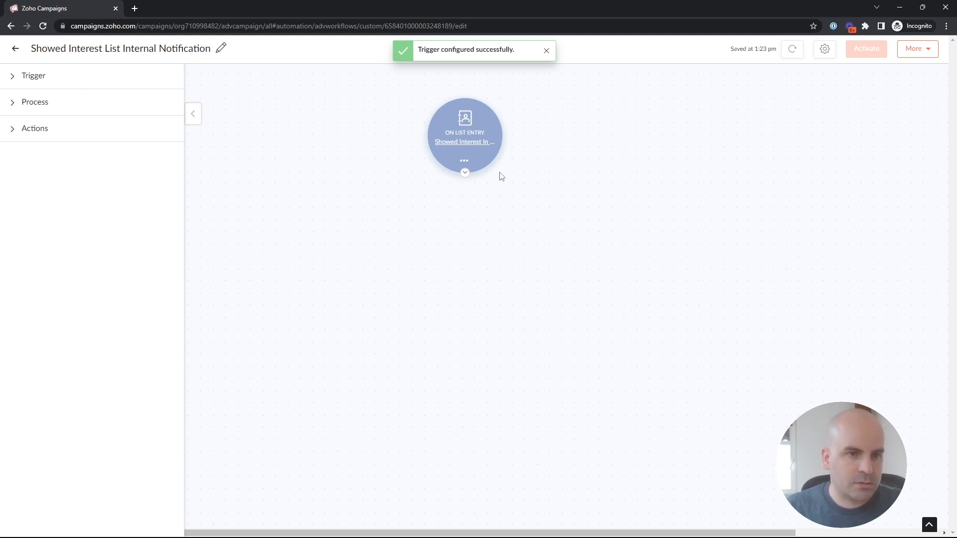
Add an Internal Notification Email action to the trigger with subject "Interest In Our Recent Campaign", notifying the CRM Owner, with the first user's alternative email
{"action": "left_click", "coordinate": [11, 128]}
{"action": "left_click_drag", "start_coordinate": [145, 405], "coordinate": [527, 224]}
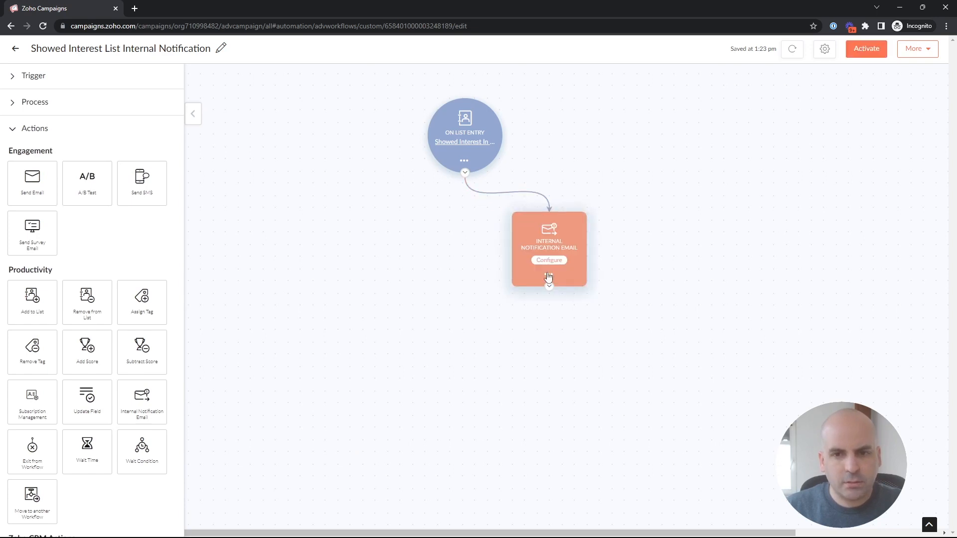
{"action": "left_click", "coordinate": [549, 260]}
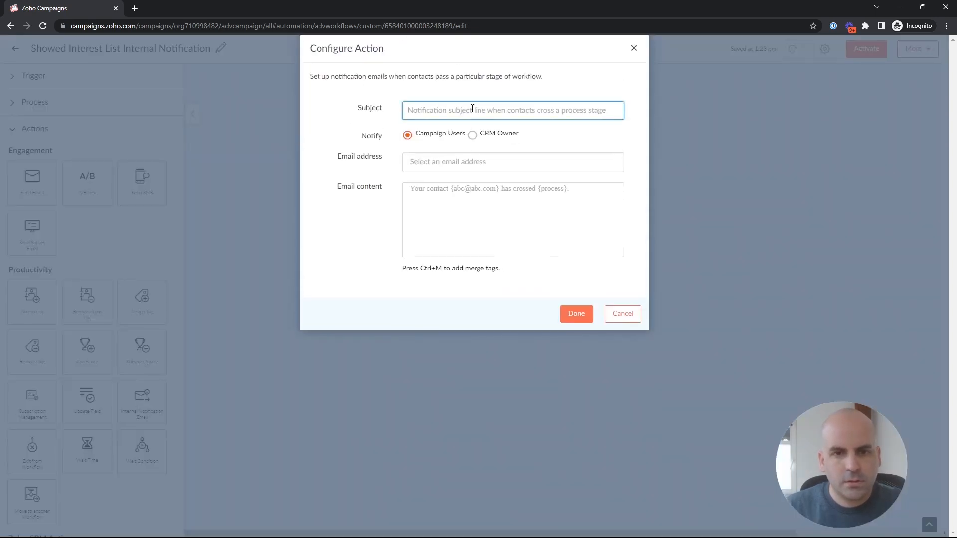
{"action": "type", "text": "Int"}
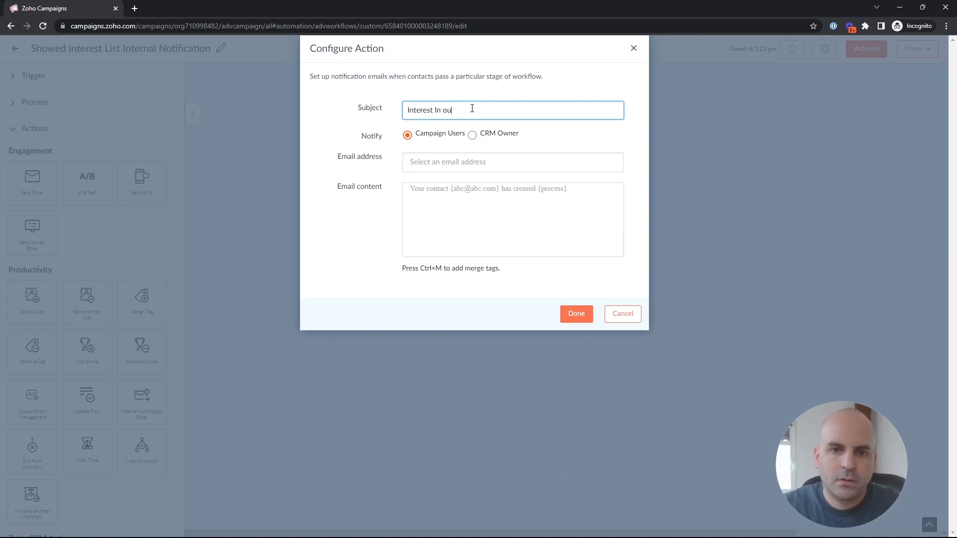
{"action": "type", "text": "erest In Our Recent Campaign"}
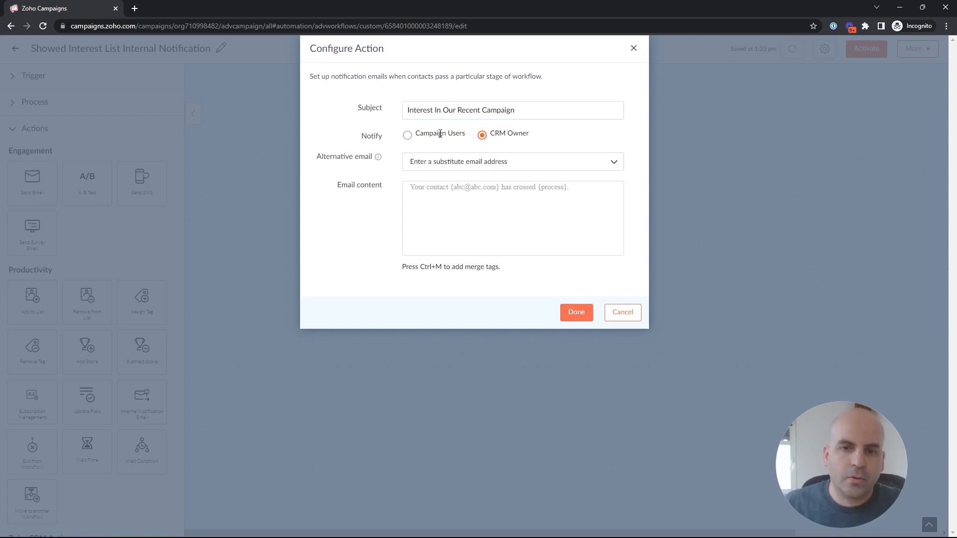
{"action": "left_click", "coordinate": [491, 169]}
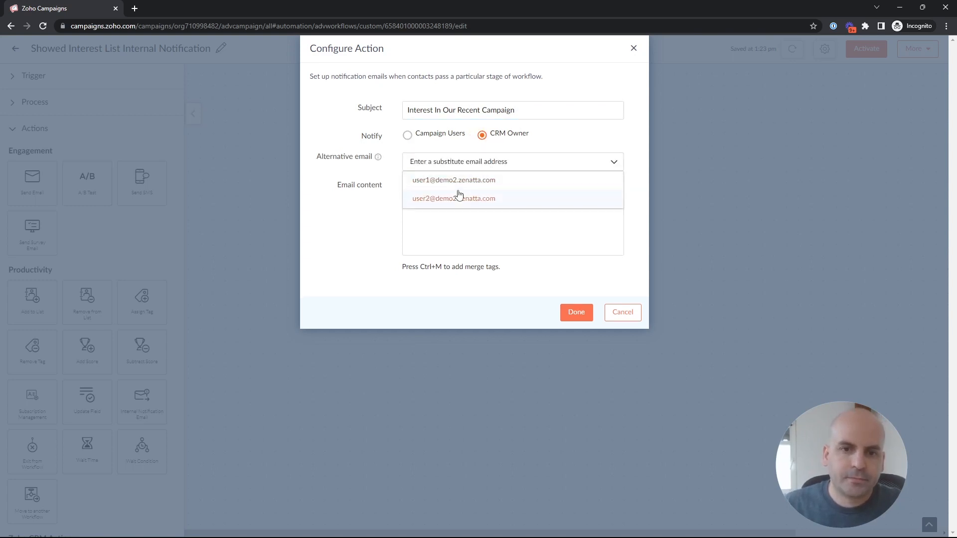
{"action": "left_click", "coordinate": [474, 182]}
Start the email content with "Hello Sales Team," and the line "The following lead showed interest in our recent email campaign."
{"action": "left_click", "coordinate": [471, 247]}
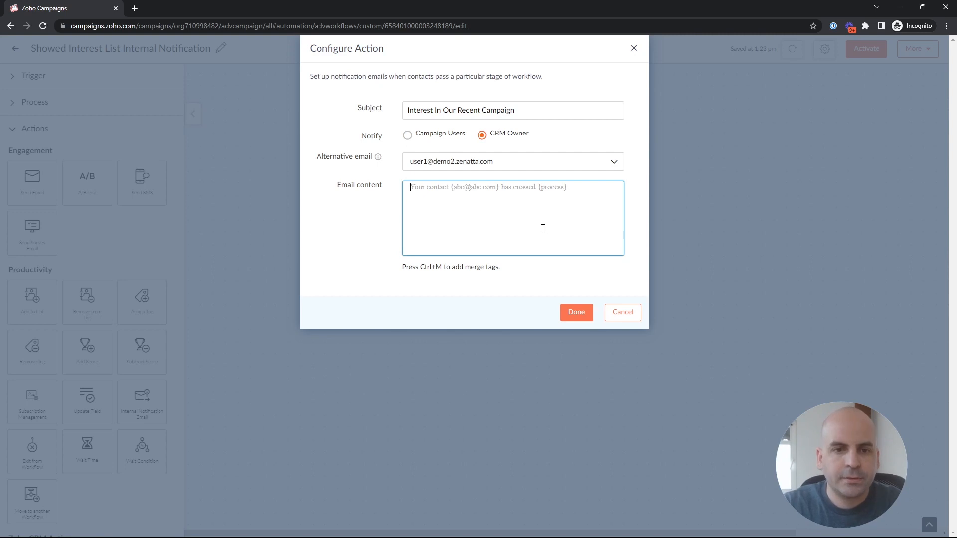
{"action": "type", "text": "Hello Sales Team,"}
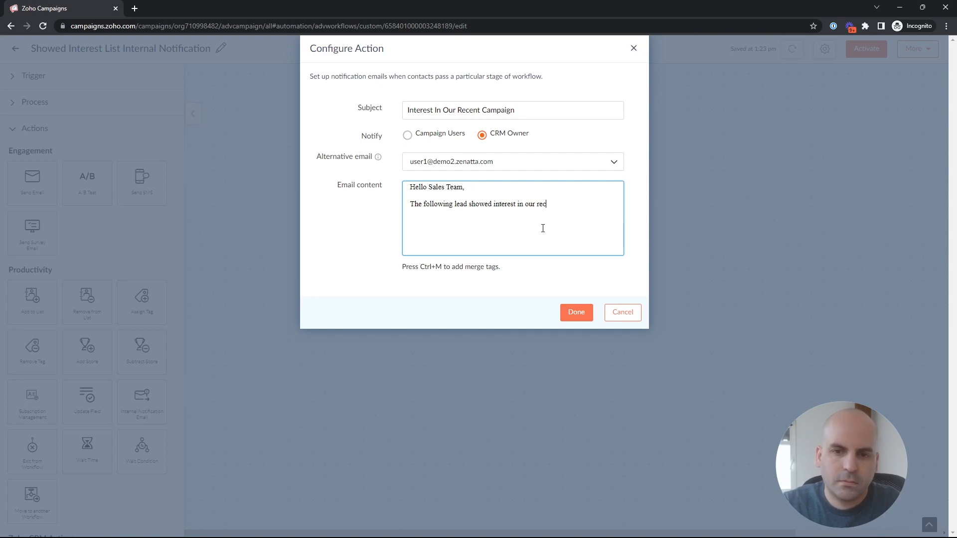
{"action": "type", "text": "campaign."}
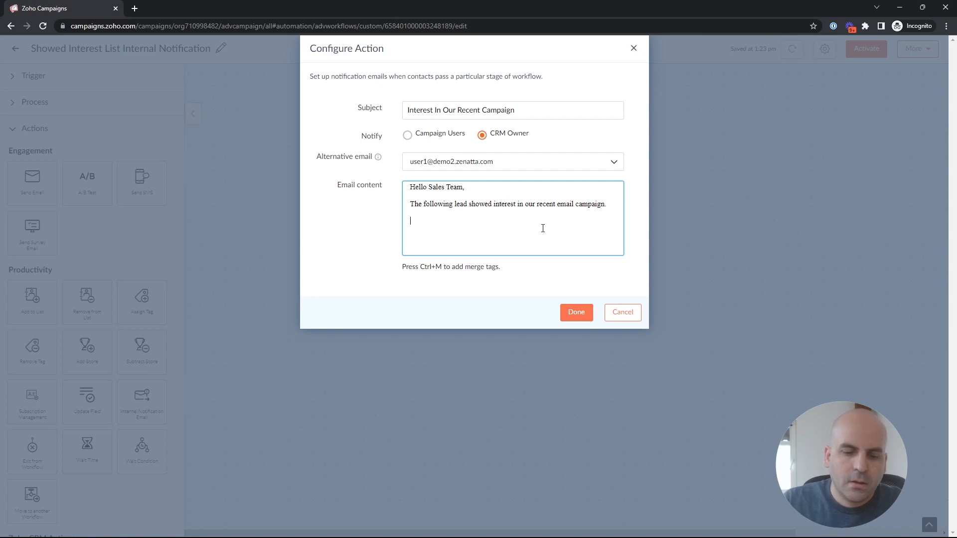
Insert merge tags for the contact's first and last name on one line and the contact's email address on the line below
{"action": "key", "text": "ctrl+m"}
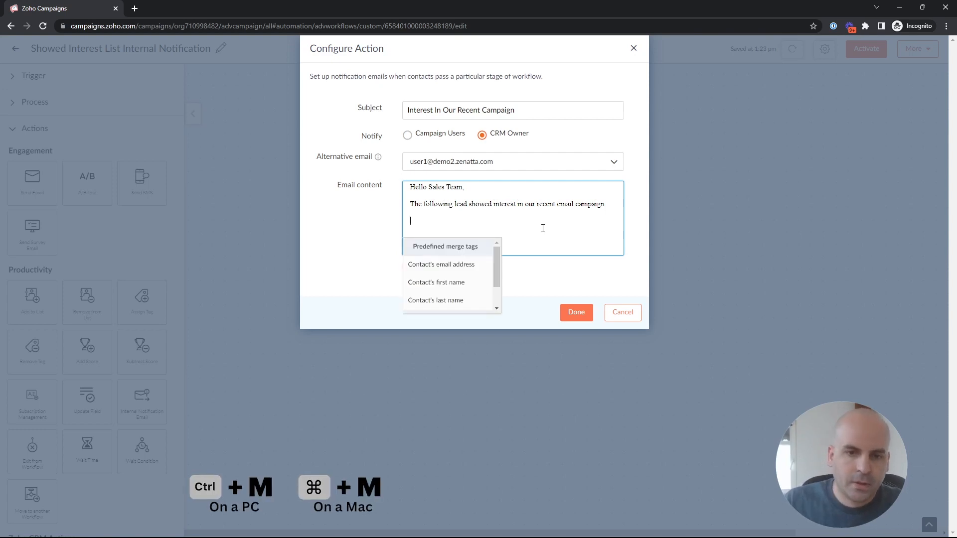
{"action": "left_click", "coordinate": [461, 287]}
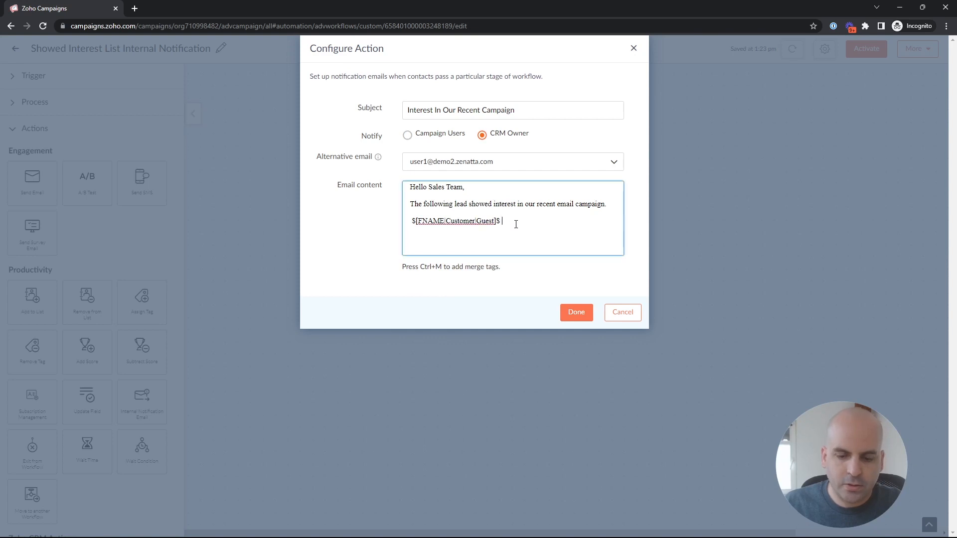
{"action": "key", "text": "ctrl+m"}
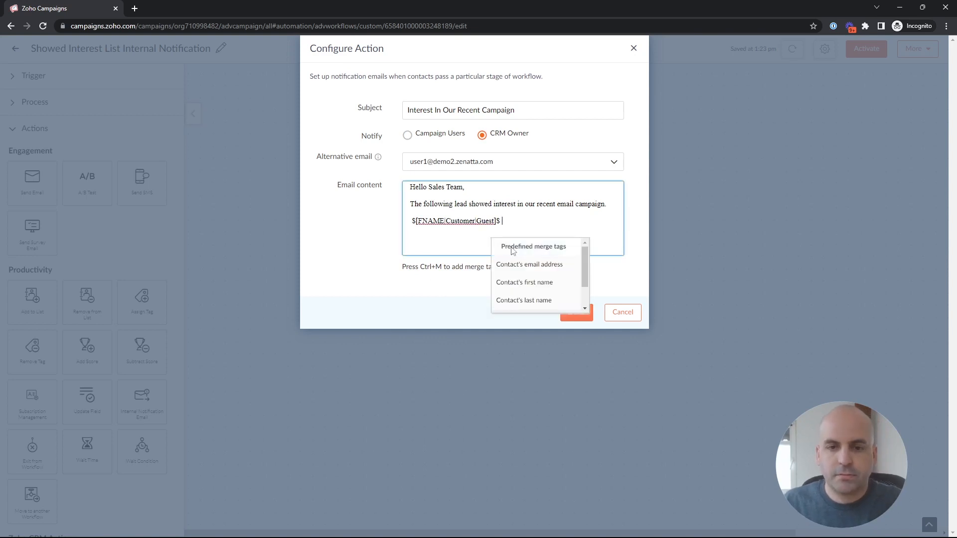
{"action": "left_click", "coordinate": [542, 300]}
{"action": "key", "text": "Return"}
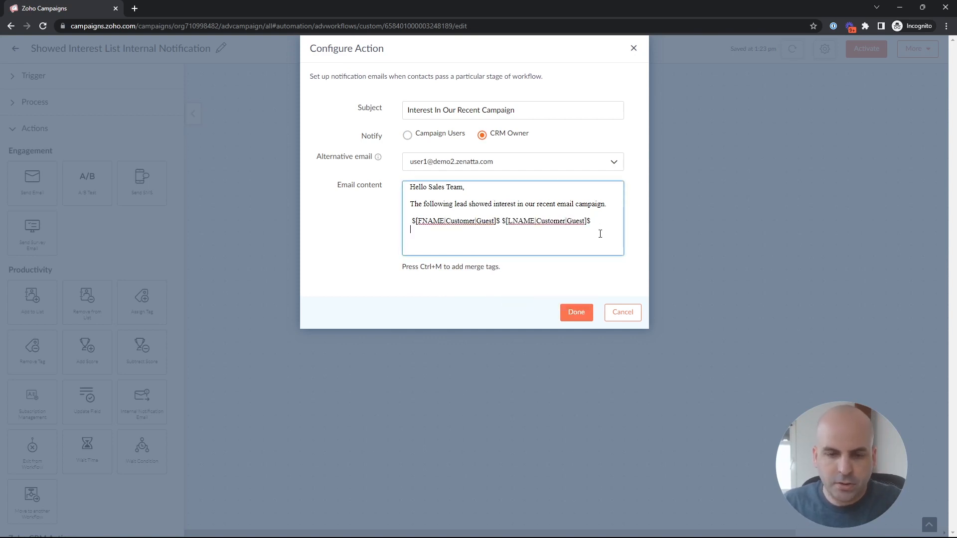
{"action": "key", "text": "ctrl+m"}
{"action": "scroll", "coordinate": [456, 299], "scroll_direction": "down", "scroll_amount": 2}
{"action": "scroll", "coordinate": [469, 305], "scroll_direction": "up", "scroll_amount": 2}
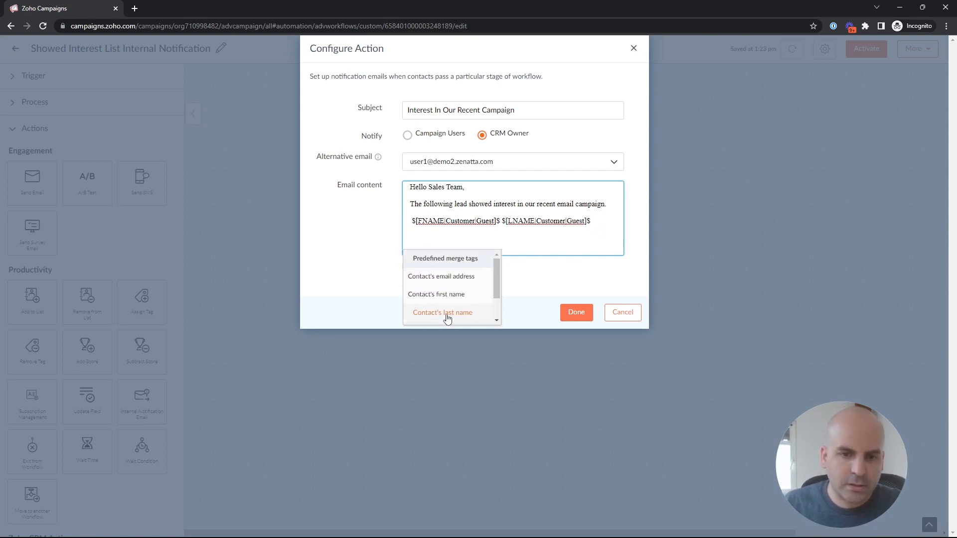
{"action": "left_click", "coordinate": [465, 282]}
{"action": "left_click", "coordinate": [504, 250]}
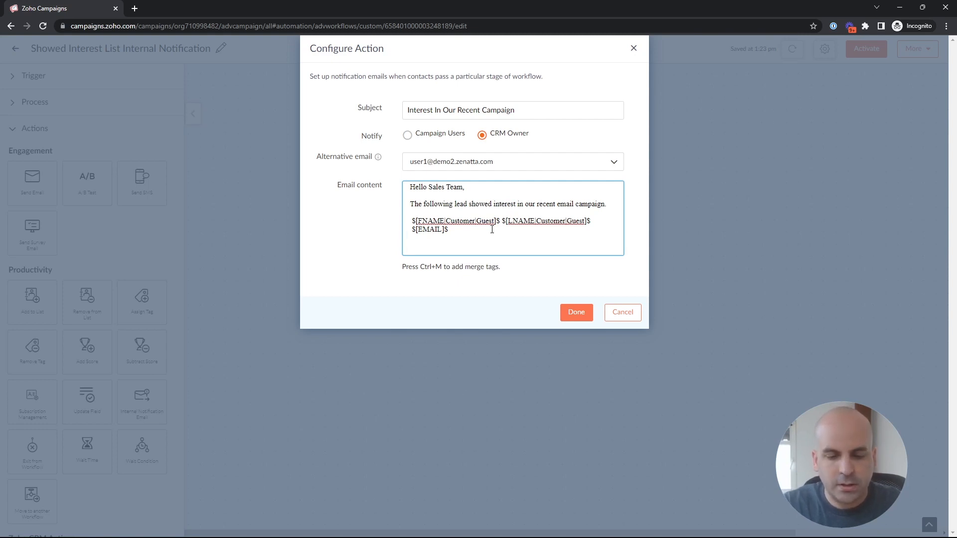
End the email content with "Please follow up with this lead." and save the notification action
{"action": "type", "text": "Ple"}
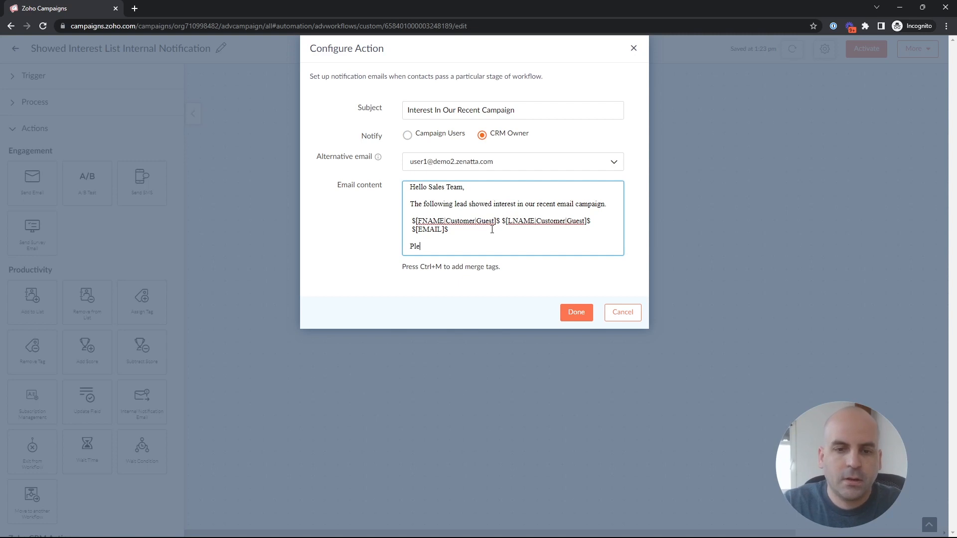
{"action": "type", "text": "ase follow up with this lead."}
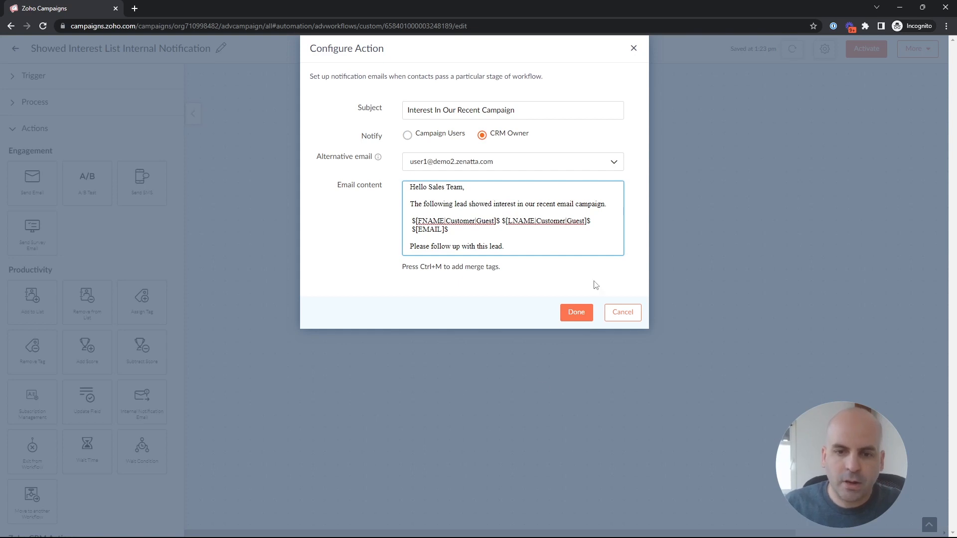
{"action": "left_click", "coordinate": [577, 312]}
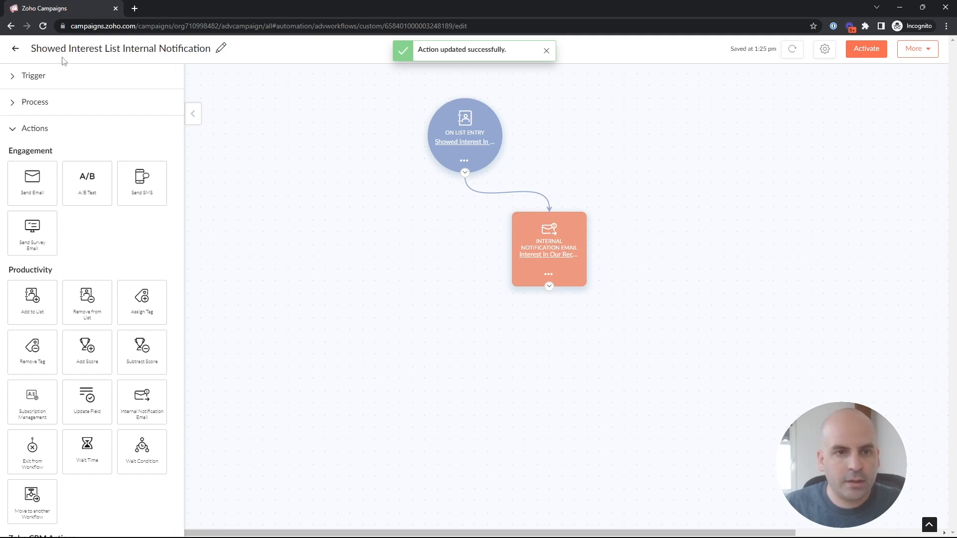
Open the Internal Notification email campaign and review its response actions in the advanced options
{"action": "left_click", "coordinate": [18, 50]}
{"action": "mouse_move", "coordinate": [31, 109]}
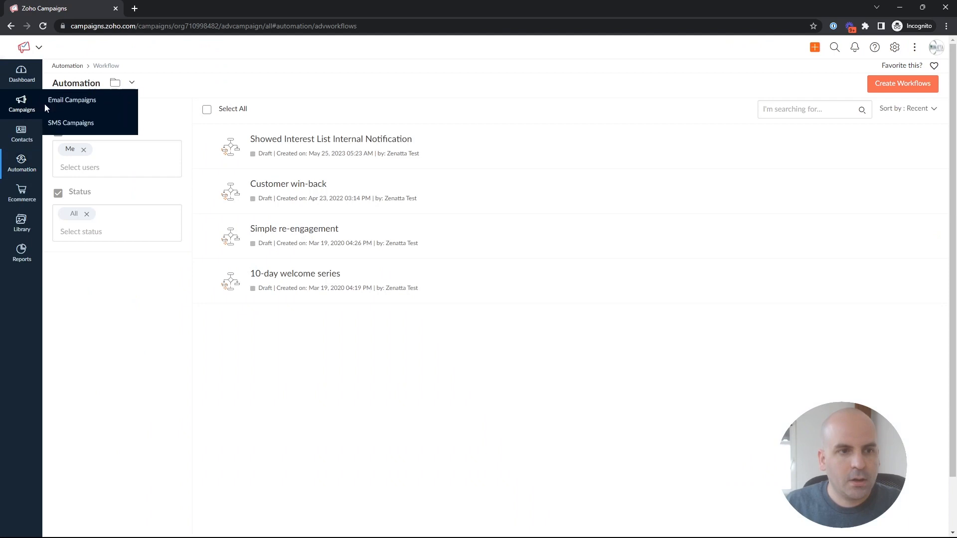
{"action": "left_click", "coordinate": [71, 102]}
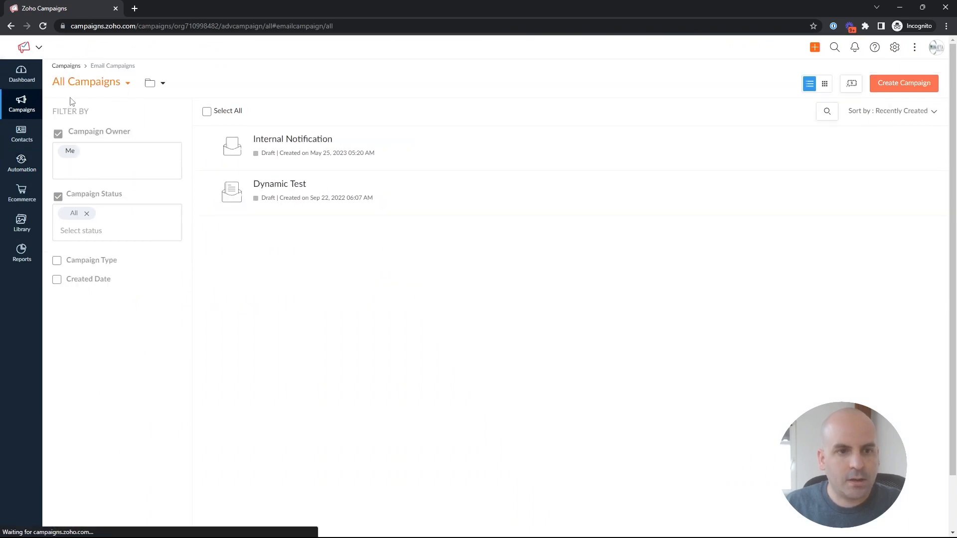
{"action": "left_click", "coordinate": [312, 143]}
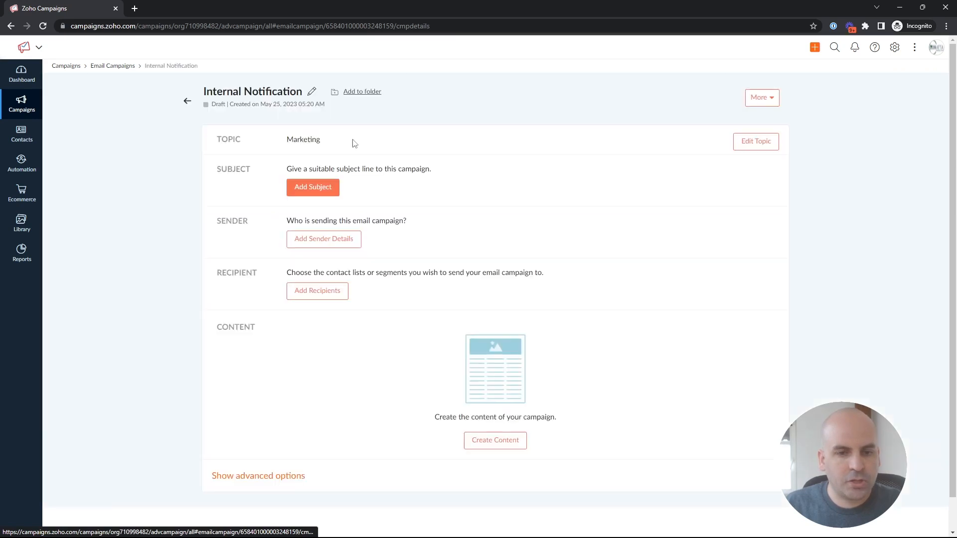
{"action": "scroll", "coordinate": [349, 399], "scroll_direction": "down", "scroll_amount": 1}
{"action": "left_click", "coordinate": [294, 438]}
{"action": "scroll", "coordinate": [385, 438], "scroll_direction": "down", "scroll_amount": 3}
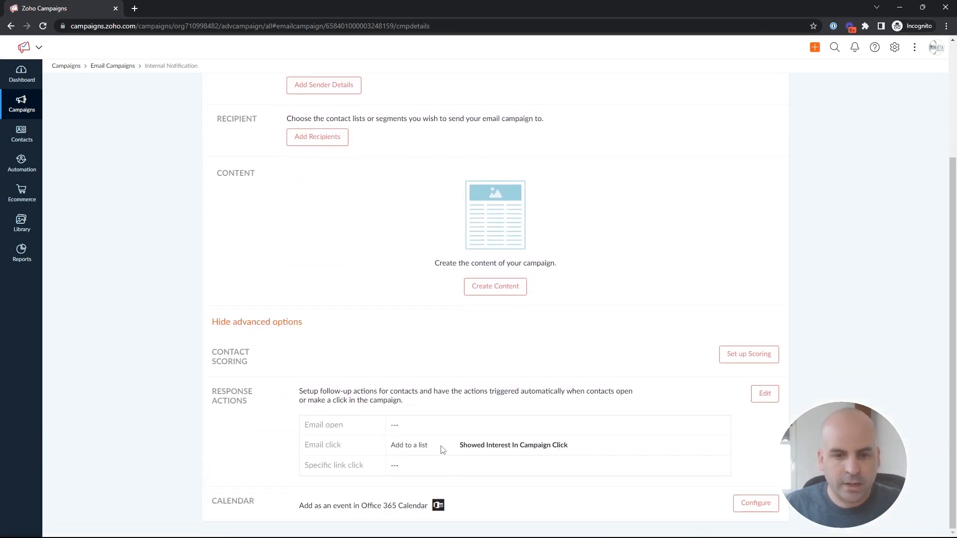
Review the "Showed Interest List Internal Notification" workflow and return to the workflow list
{"action": "left_click", "coordinate": [21, 163]}
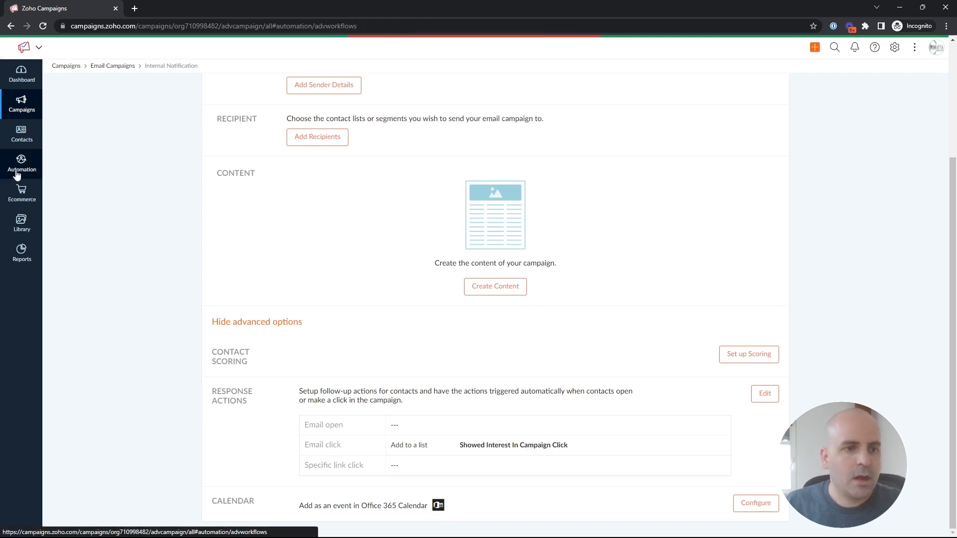
{"action": "left_click", "coordinate": [309, 144]}
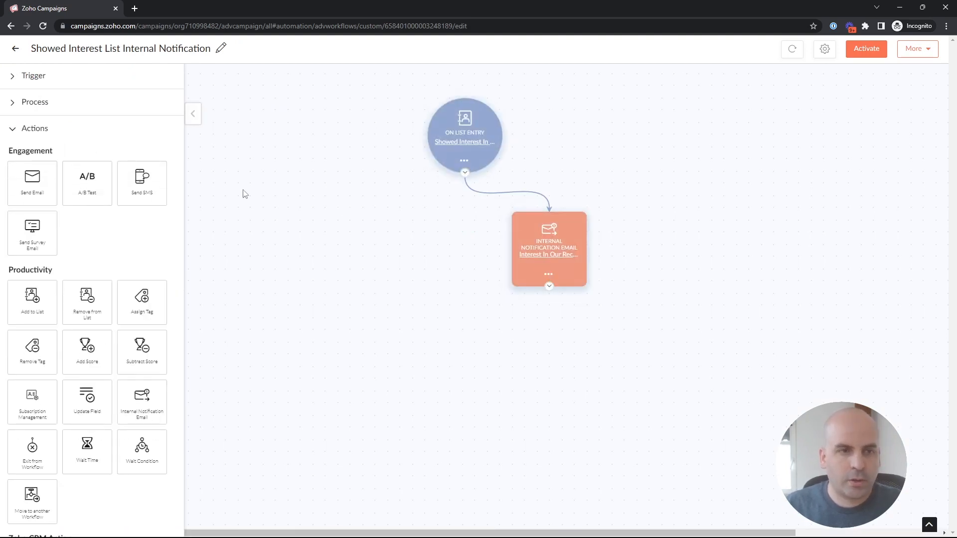
{"action": "left_click", "coordinate": [16, 48]}
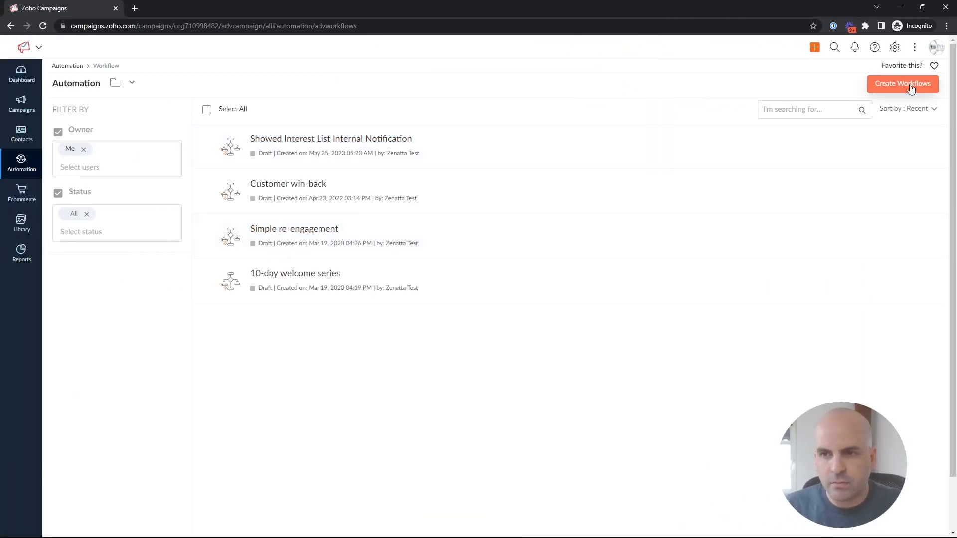
Create a custom workflow named "All Click Internal Notifications"
{"action": "left_click", "coordinate": [911, 88]}
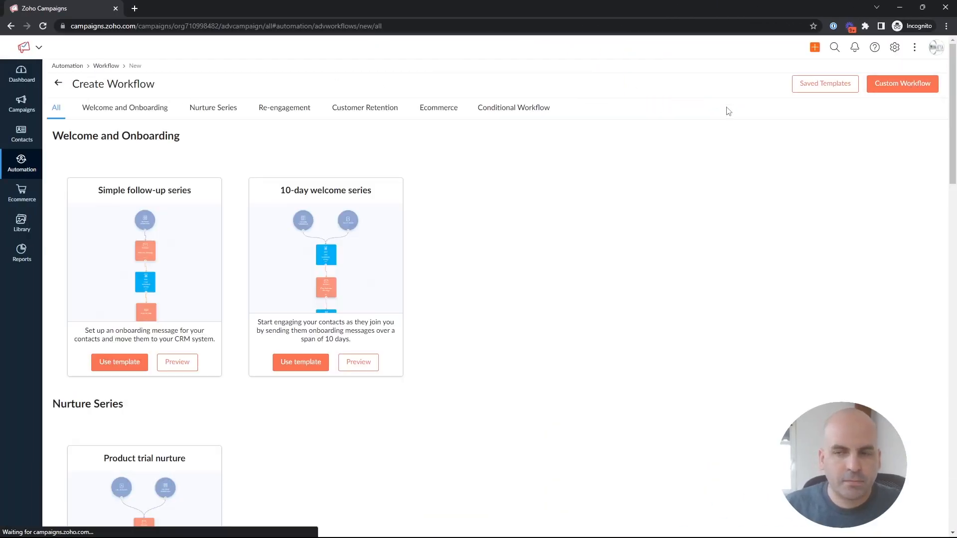
{"action": "left_click", "coordinate": [906, 88]}
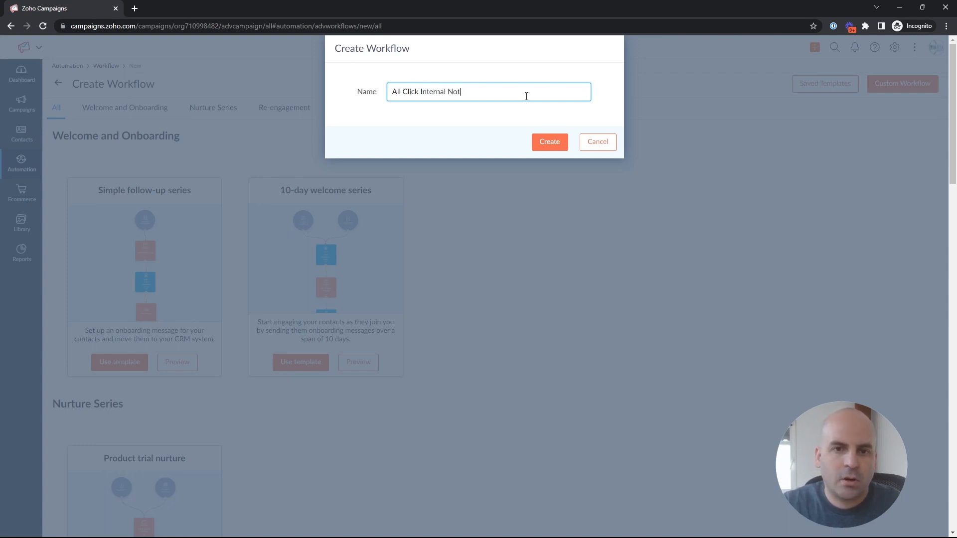
{"action": "type", "text": "All Click Internal Notifications"}
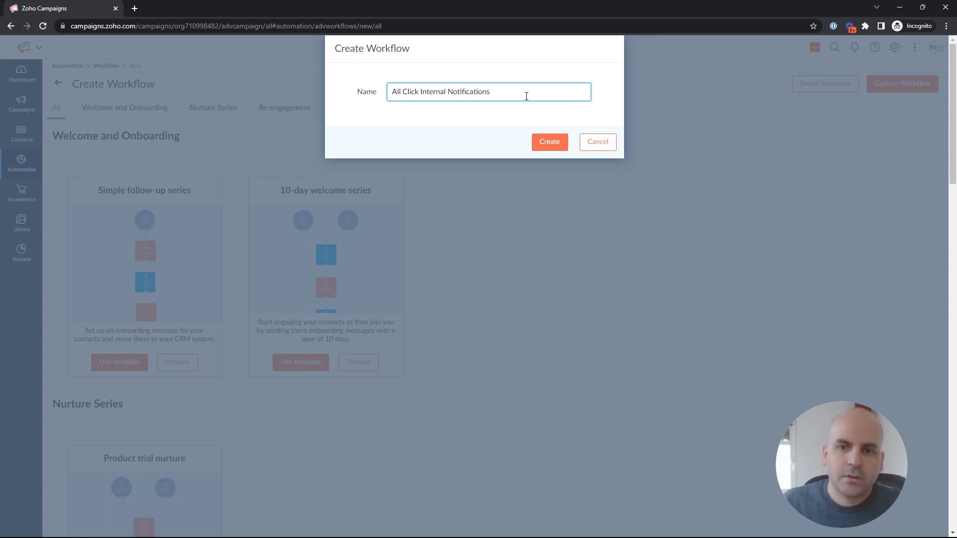
{"action": "left_click", "coordinate": [553, 143]}
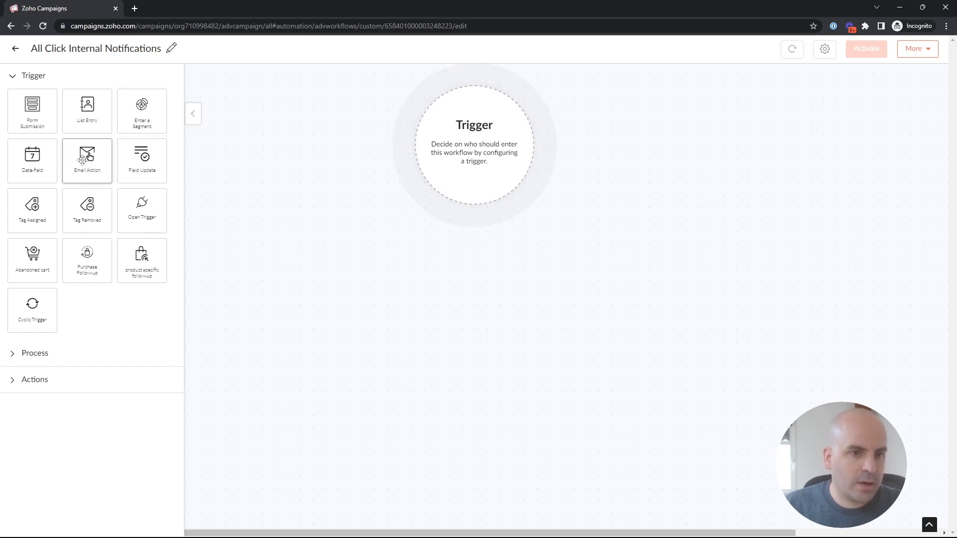
Add an Email Action trigger to the workflow and open its settings
{"action": "left_click_drag", "start_coordinate": [85, 158], "coordinate": [439, 184]}
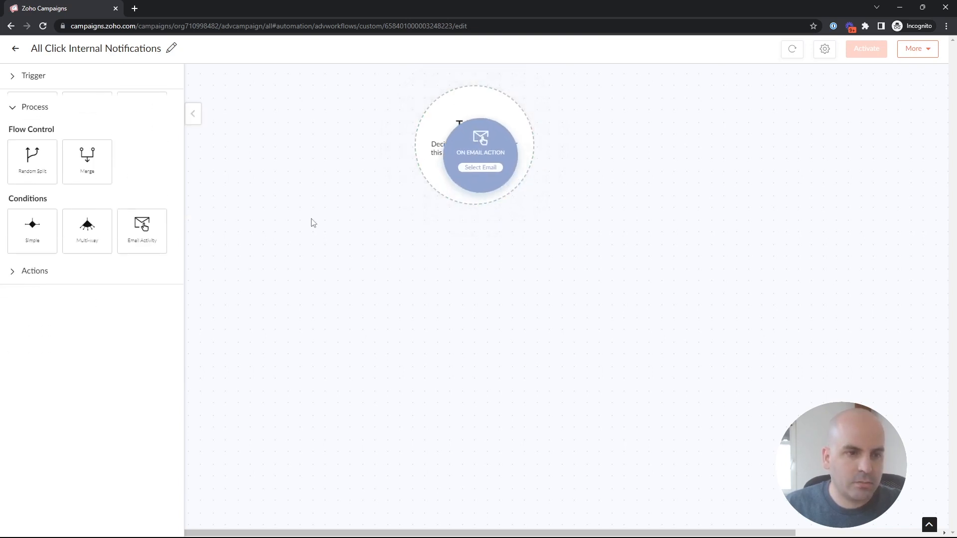
{"action": "left_click", "coordinate": [40, 76]}
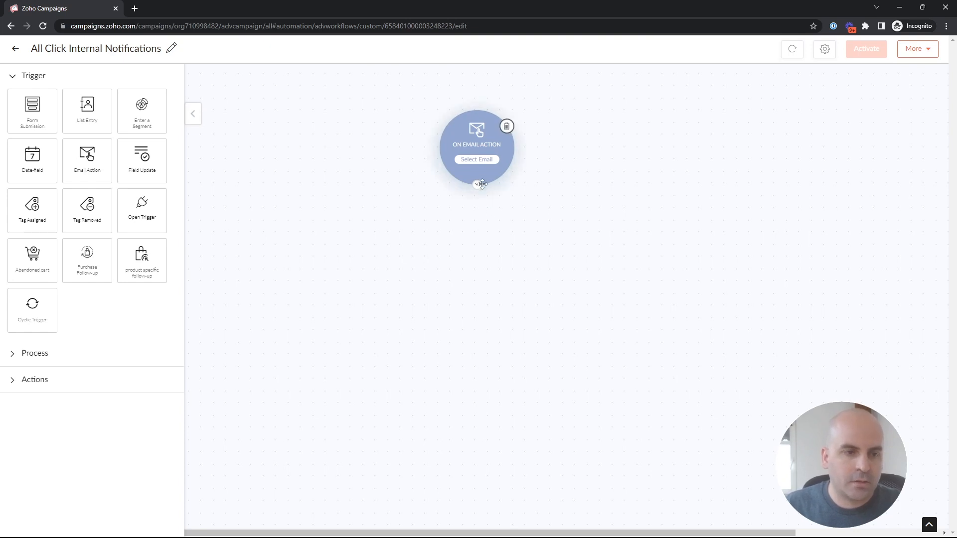
{"action": "left_click", "coordinate": [477, 160]}
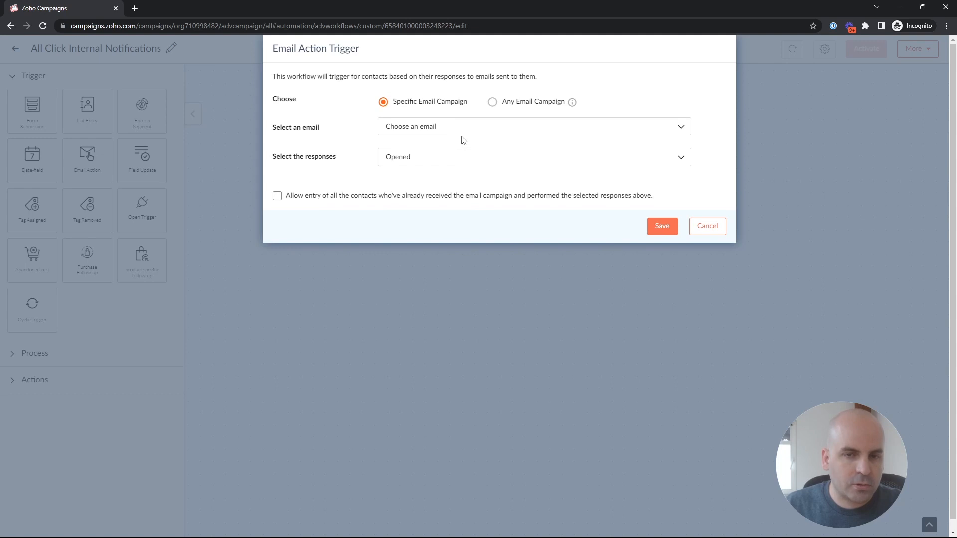
Set the trigger to the specific email campaign Internal Notification with the Opened response
{"action": "left_click", "coordinate": [463, 130]}
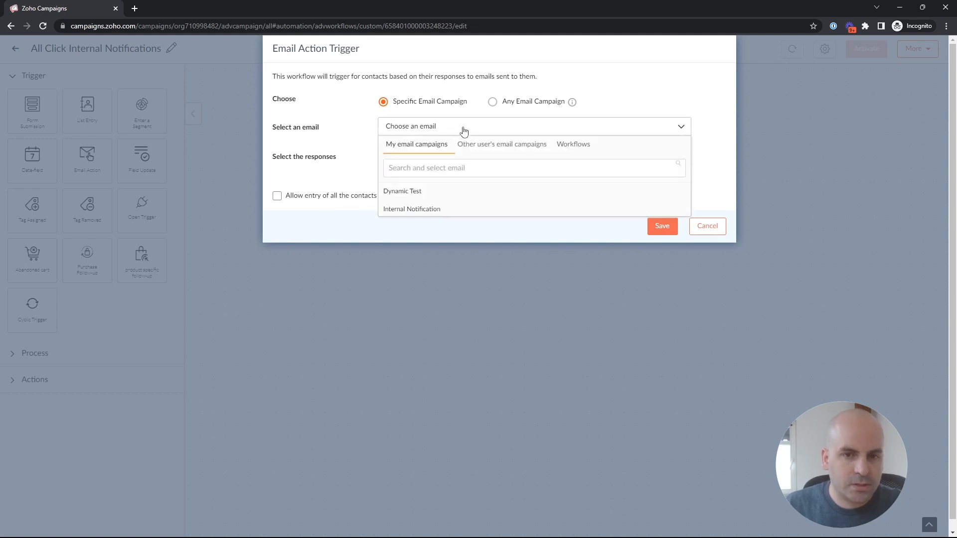
{"action": "left_click", "coordinate": [418, 210]}
{"action": "left_click", "coordinate": [413, 156]}
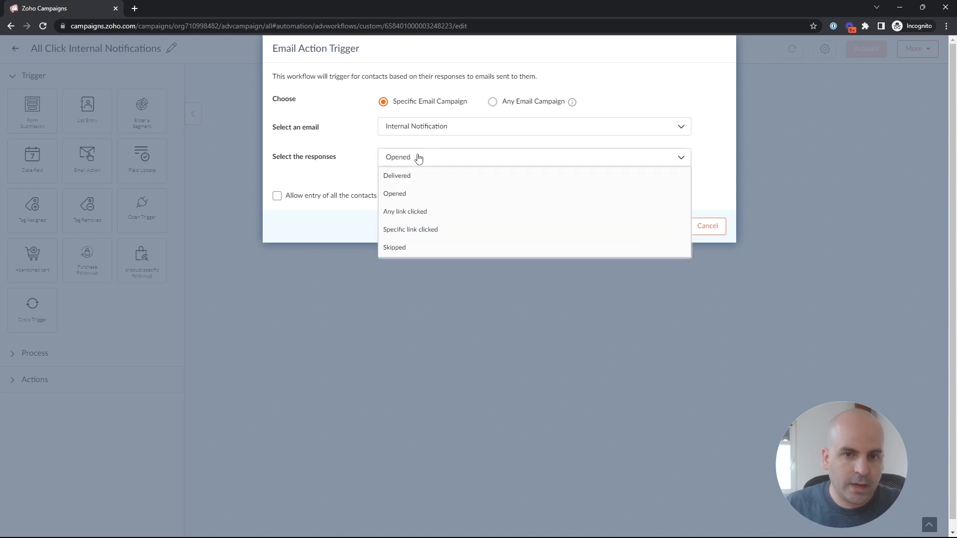
{"action": "scroll", "coordinate": [419, 205], "scroll_direction": "down", "scroll_amount": 1}
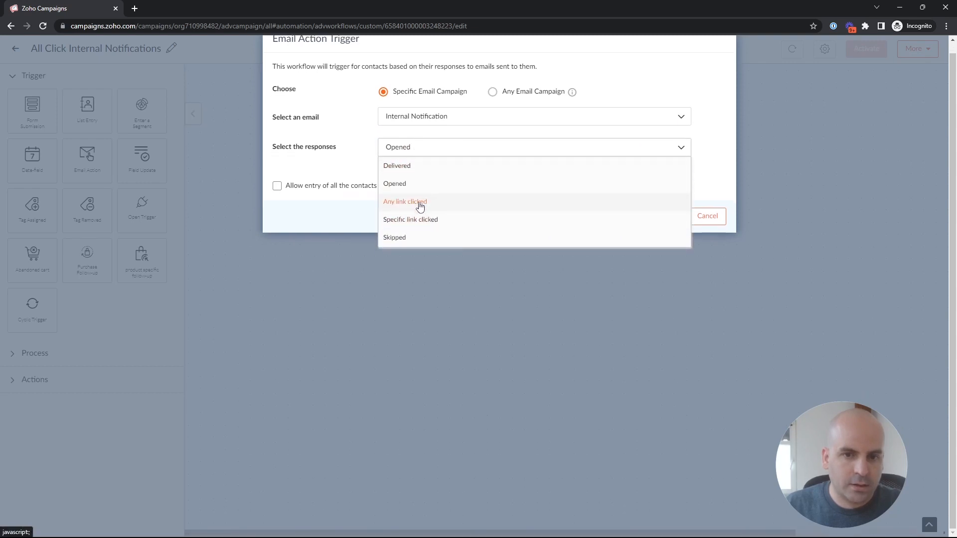
{"action": "left_click", "coordinate": [391, 185]}
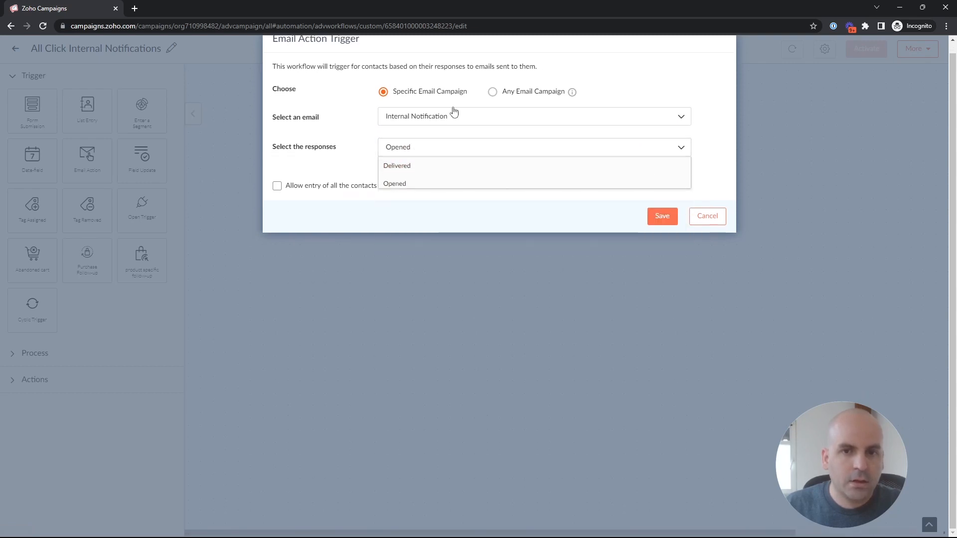
Set the trigger to Any Email Campaign with the response "Any link clicked"
{"action": "left_click", "coordinate": [492, 93]}
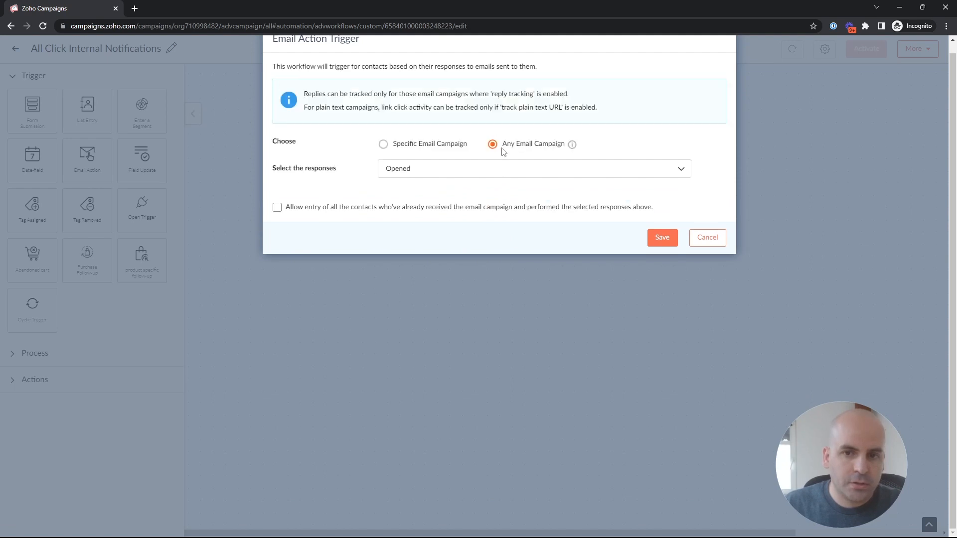
{"action": "left_click", "coordinate": [489, 177]}
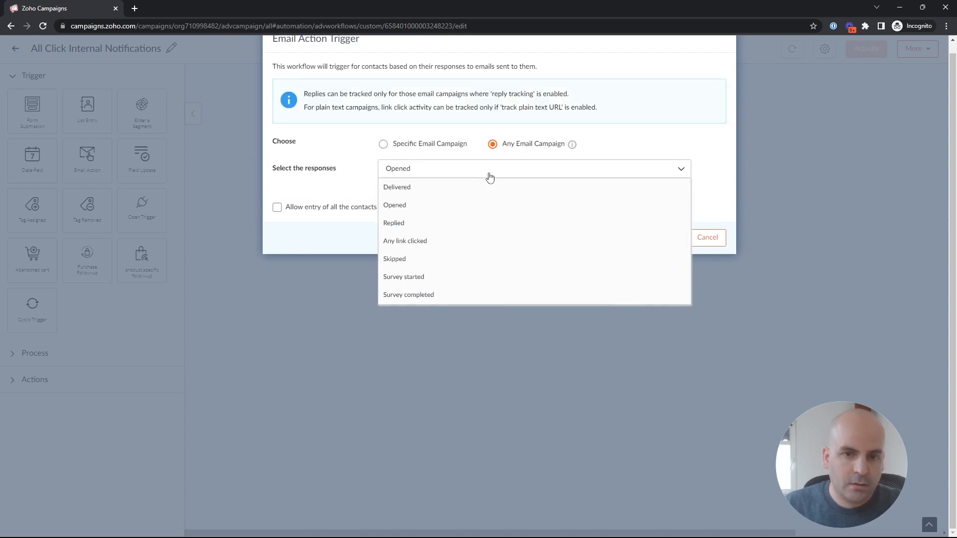
{"action": "left_click", "coordinate": [427, 242]}
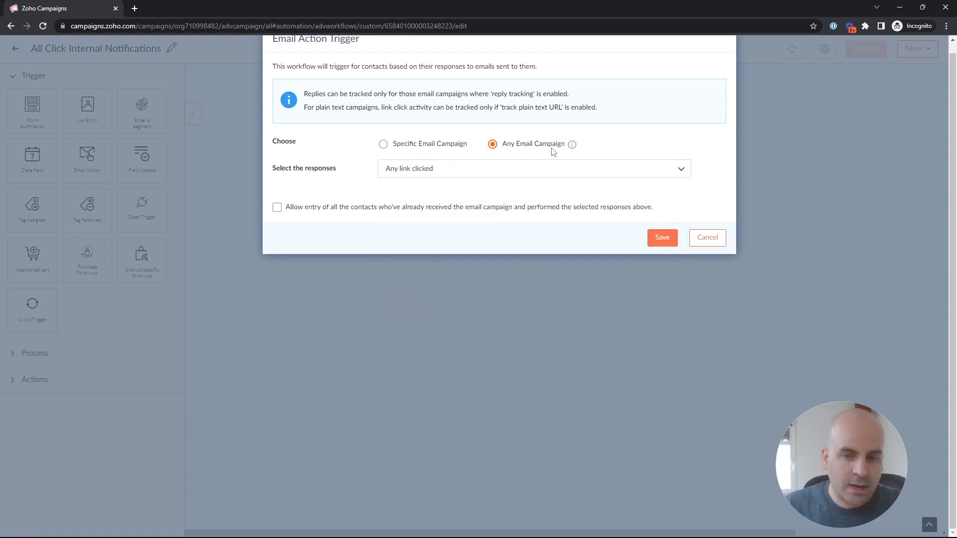
Switch the trigger back to Specific Email Campaign and check which workflow emails can be selected
{"action": "left_click", "coordinate": [383, 145]}
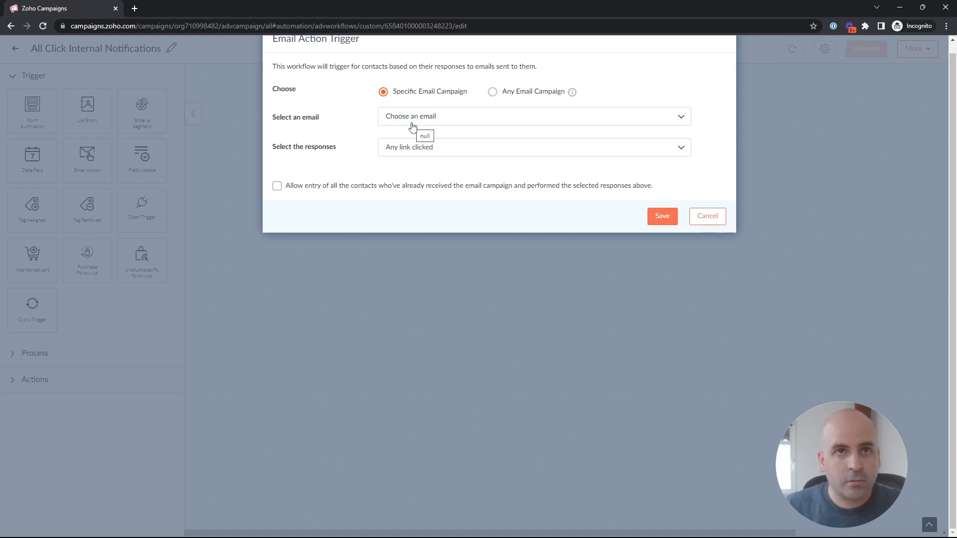
{"action": "left_click", "coordinate": [444, 118]}
{"action": "left_click", "coordinate": [582, 139]}
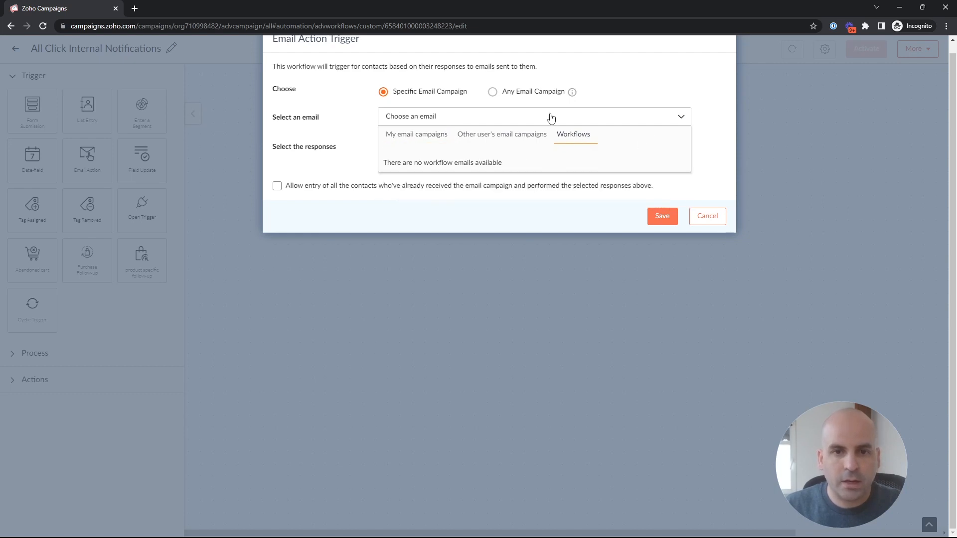
Set the trigger to Any Email Campaign with the response "Any link clicked" and save it
{"action": "left_click", "coordinate": [452, 198]}
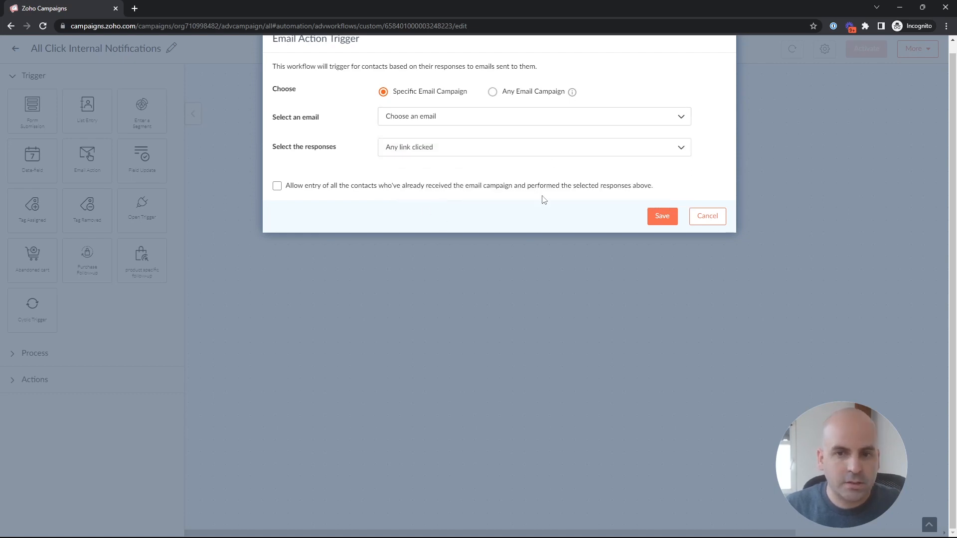
{"action": "left_click", "coordinate": [493, 93]}
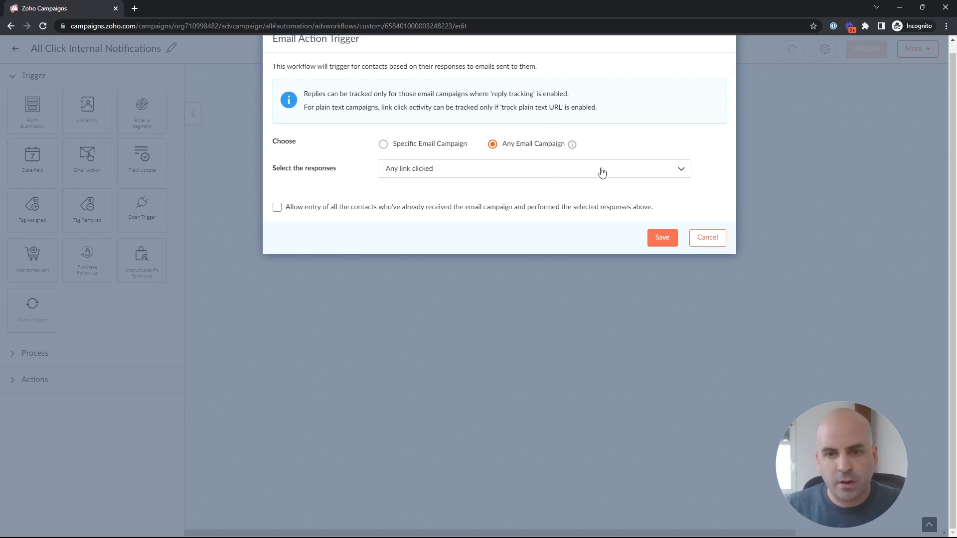
{"action": "left_click", "coordinate": [658, 243]}
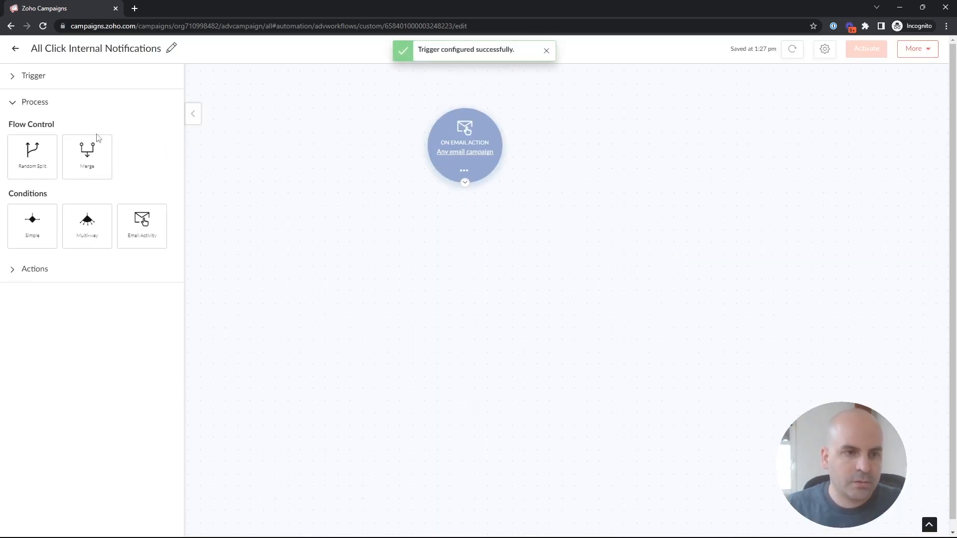
Add an Internal Notification Email action to the workflow, connected below the Any email campaign trigger
{"action": "left_click", "coordinate": [46, 269]}
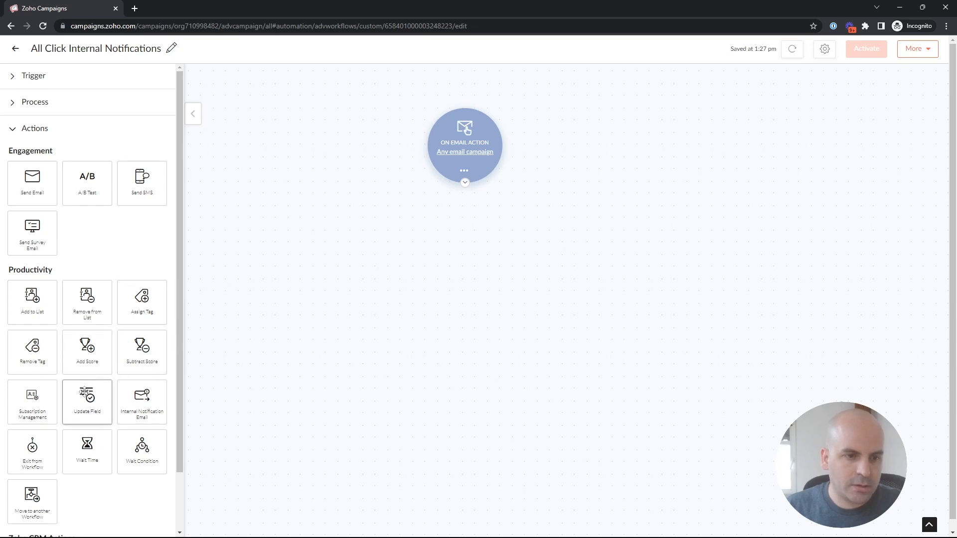
{"action": "scroll", "coordinate": [125, 380], "scroll_direction": "down", "scroll_amount": 3}
{"action": "scroll", "coordinate": [129, 391], "scroll_direction": "up", "scroll_amount": 2}
{"action": "left_click_drag", "start_coordinate": [131, 404], "coordinate": [518, 222]}
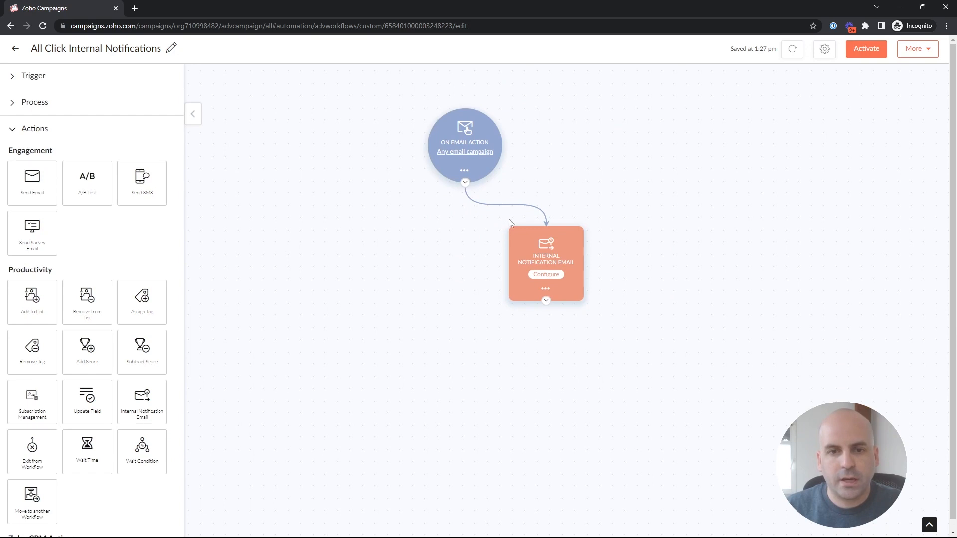
Examine the notification email's settings with CRM Owner as recipient, discard them, and return to the Automation workflow list
{"action": "left_click", "coordinate": [548, 277]}
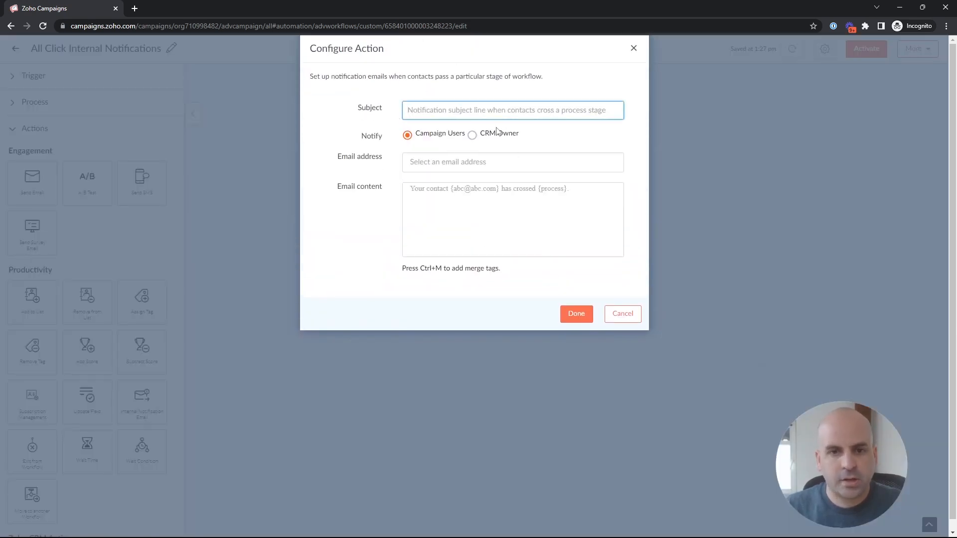
{"action": "left_click", "coordinate": [472, 136]}
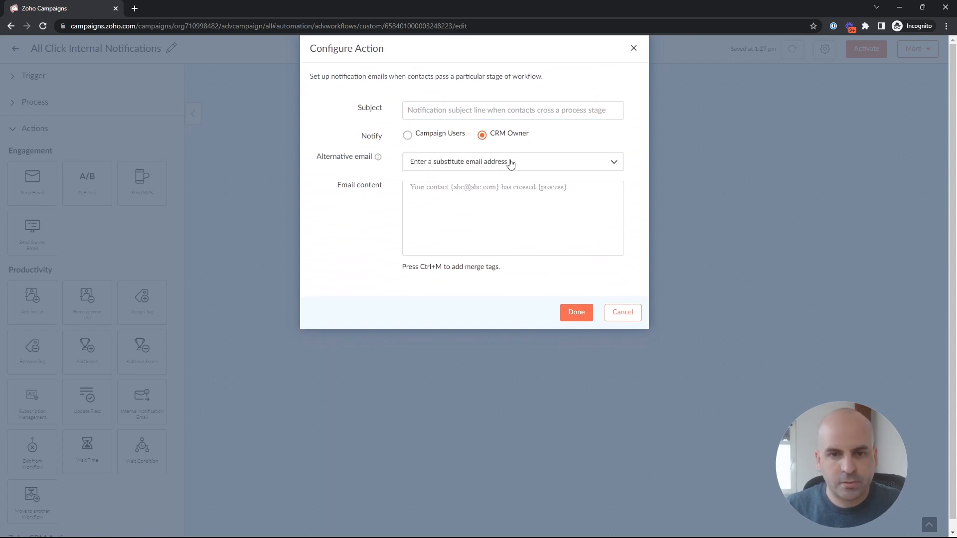
{"action": "left_click", "coordinate": [485, 209]}
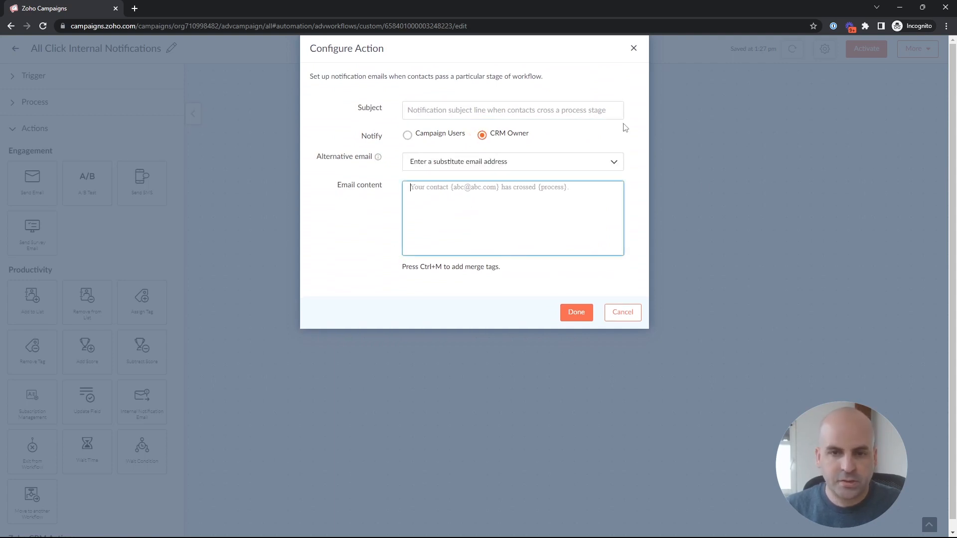
{"action": "left_click", "coordinate": [618, 321]}
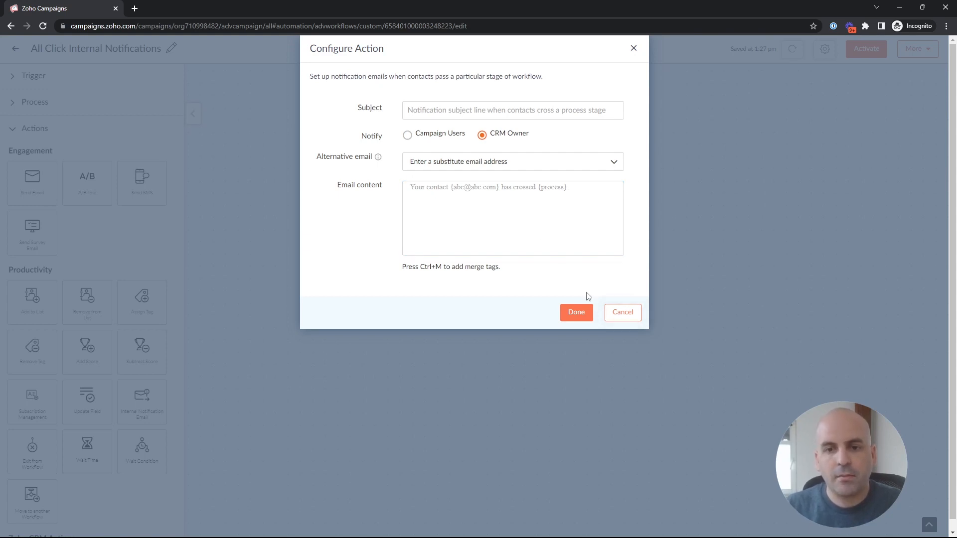
{"action": "left_click", "coordinate": [621, 312]}
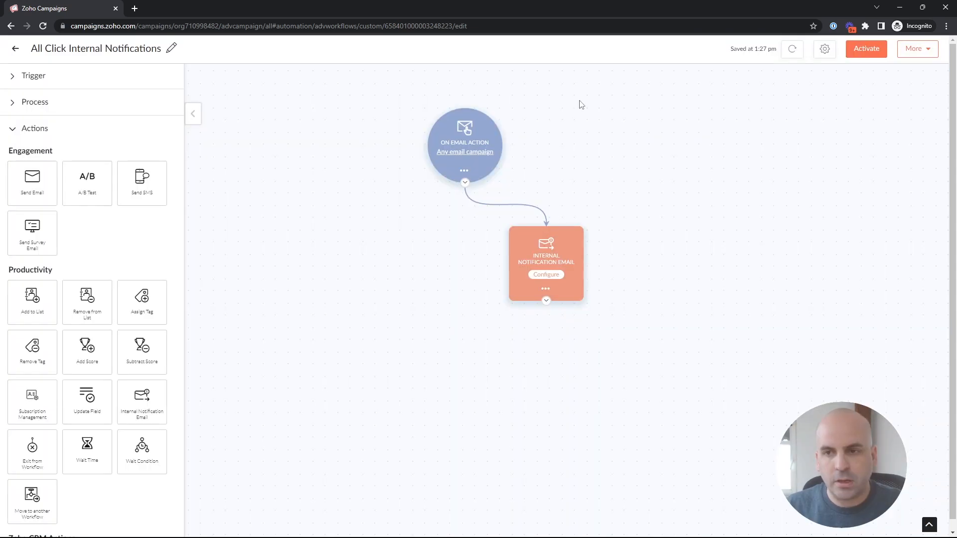
{"action": "left_click", "coordinate": [17, 50]}
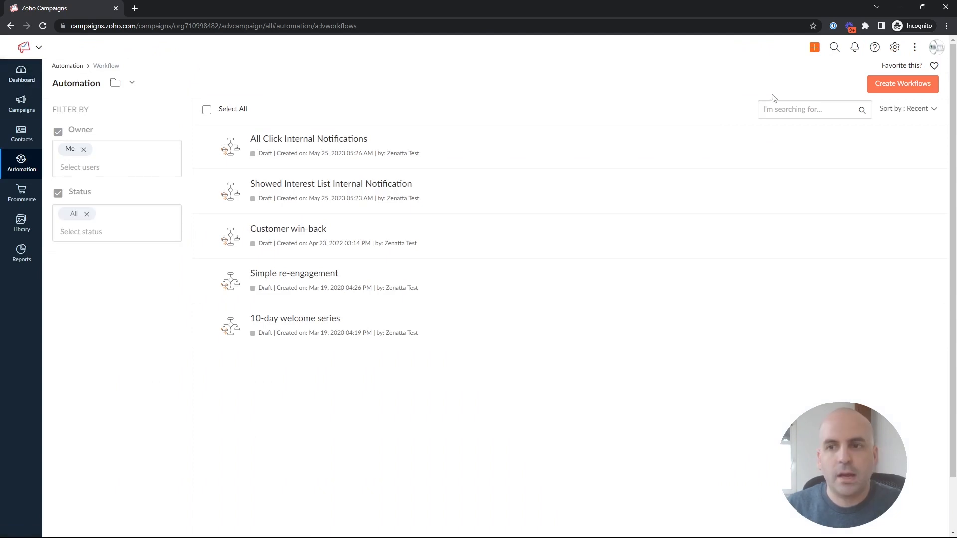